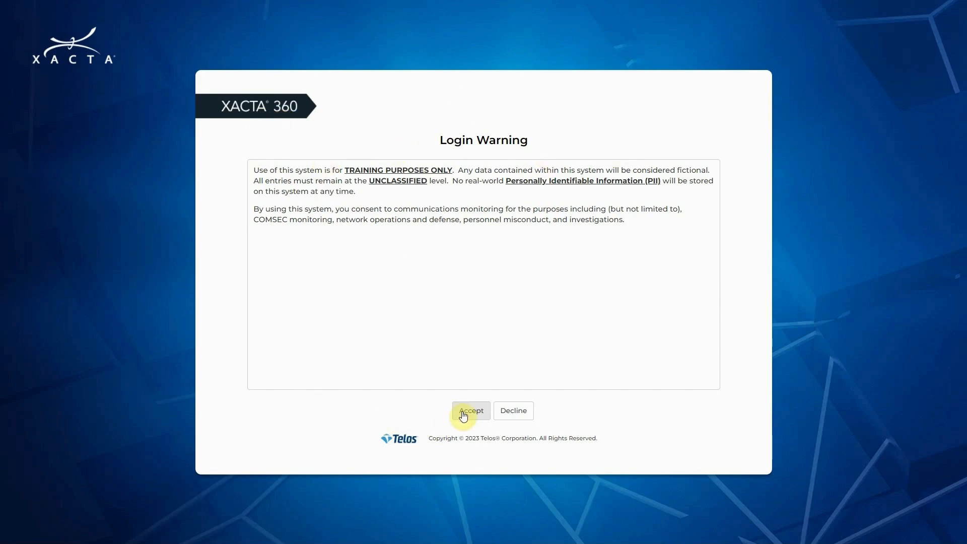
Accept the login warning and log in with the account username and password.
left_click(464, 413)
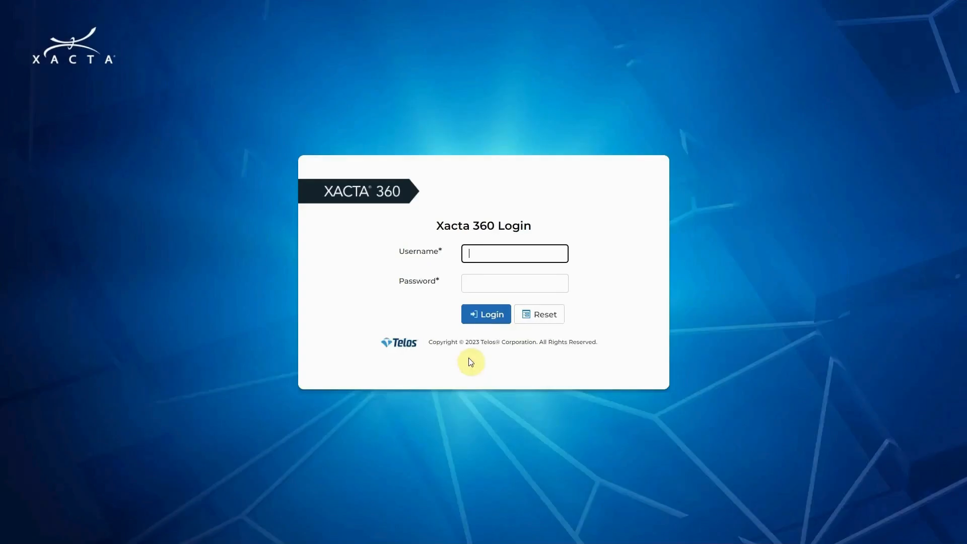
left_click(487, 253)
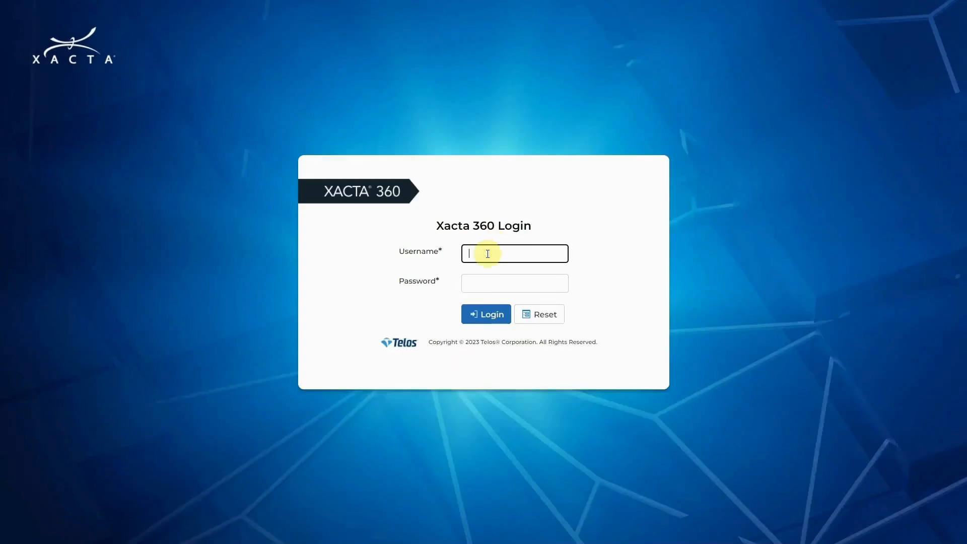
key("Tab")
type("********")
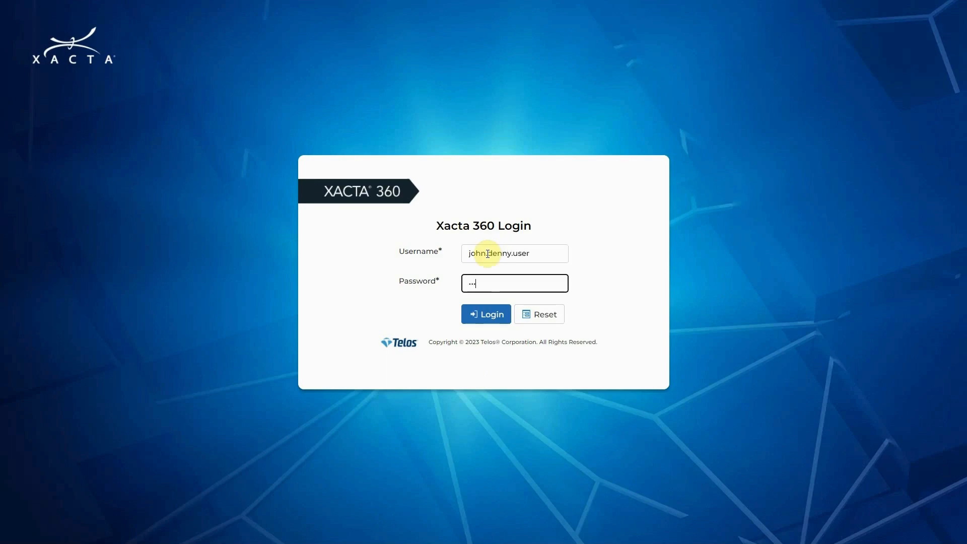
type("**")
key("Return")
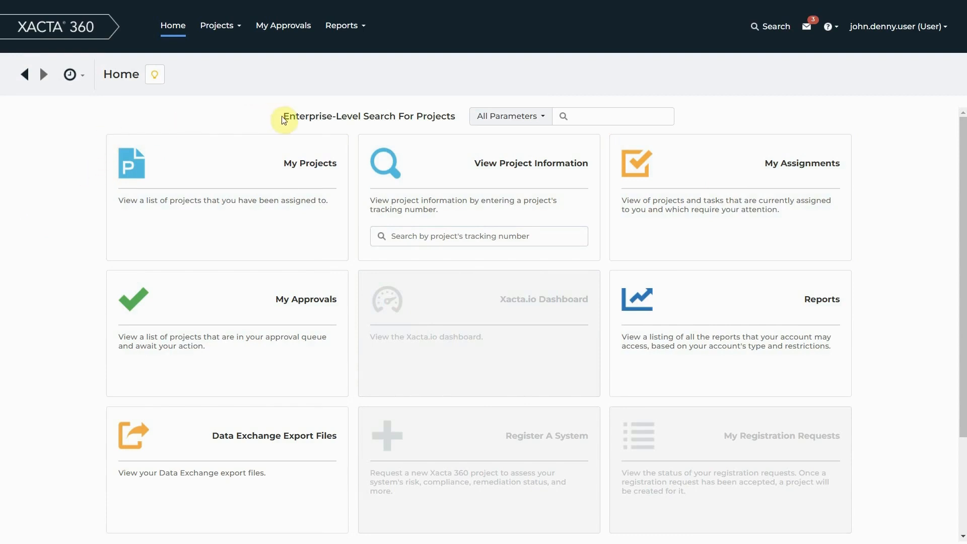
Run an enterprise-level project search for "AF.00" across all parameters and return to the home page.
left_click_drag(283, 117, 456, 116)
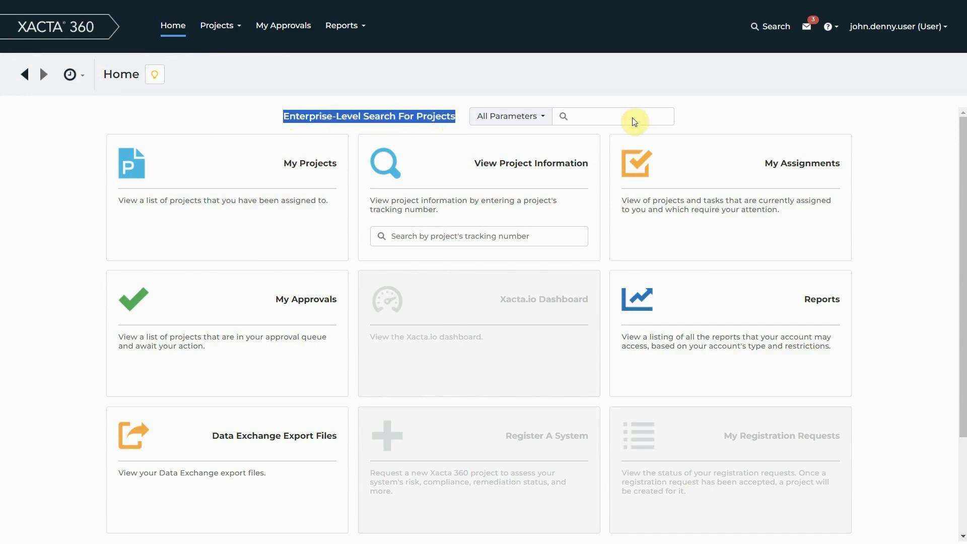
left_click(651, 117)
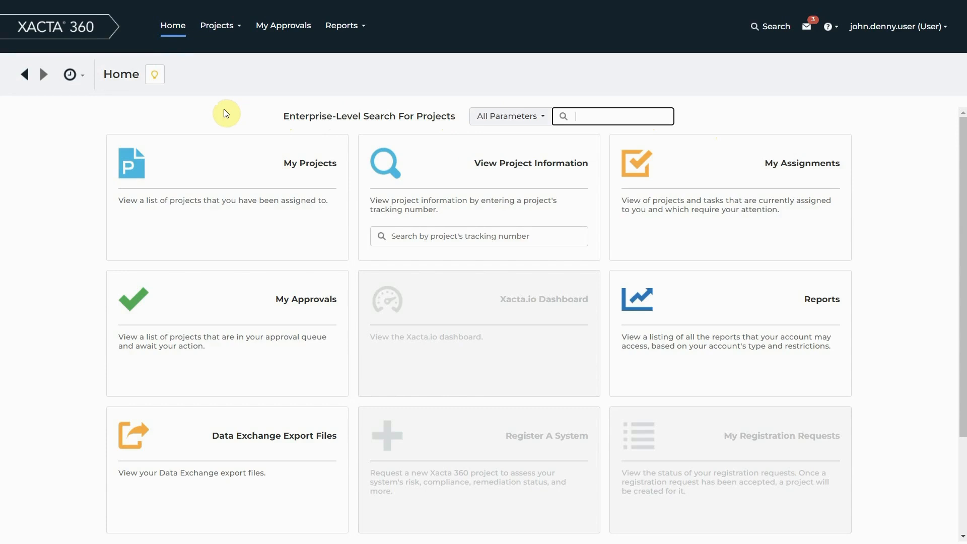
type("AF.00")
key("Return")
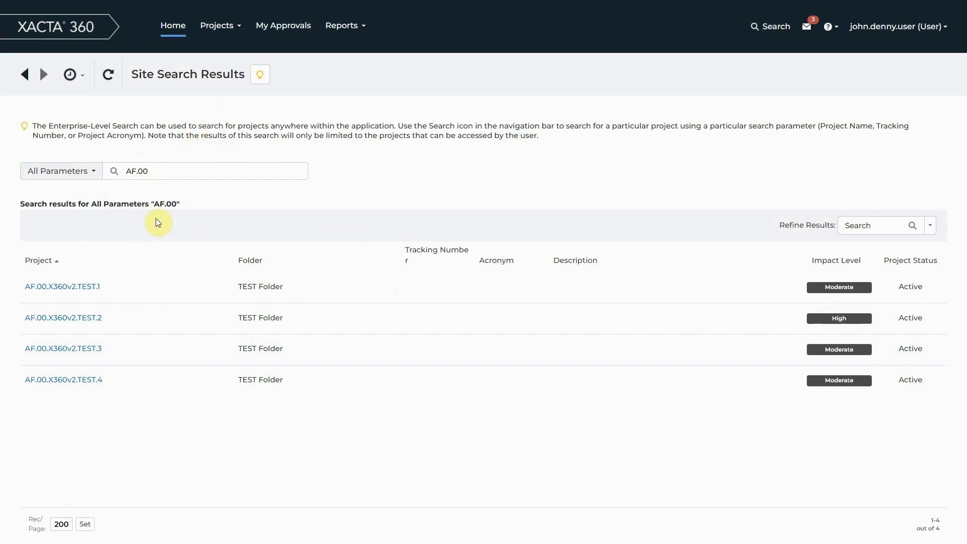
left_click(28, 76)
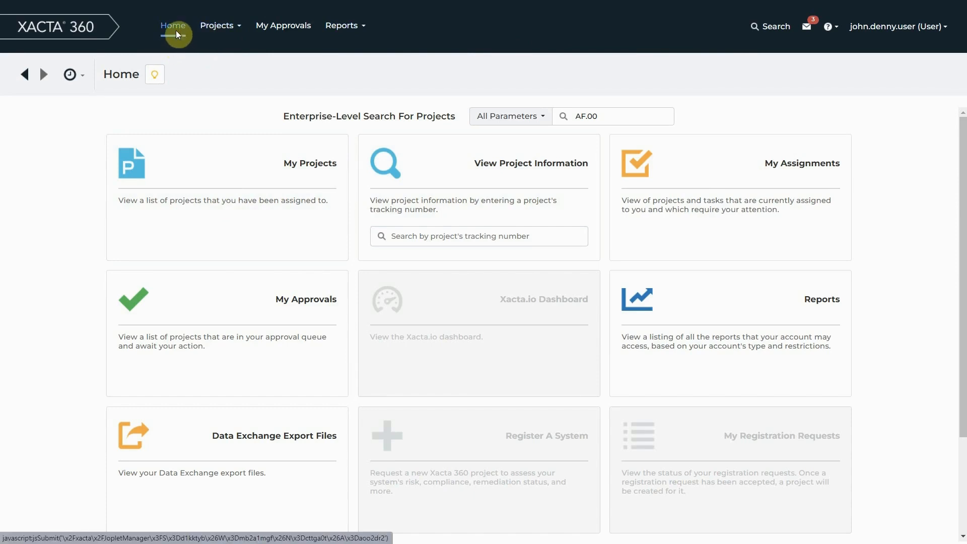
left_click(237, 36)
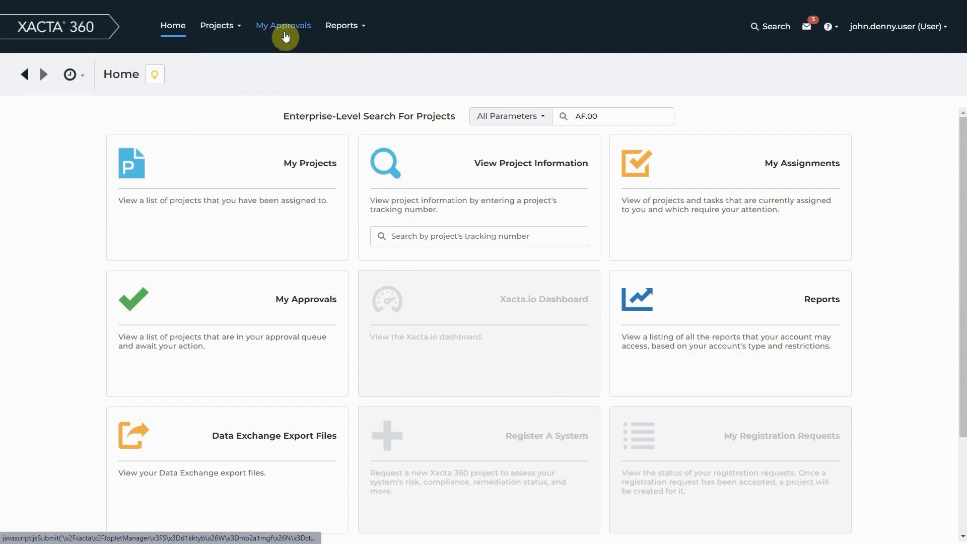
left_click(359, 27)
mouse_move(389, 196)
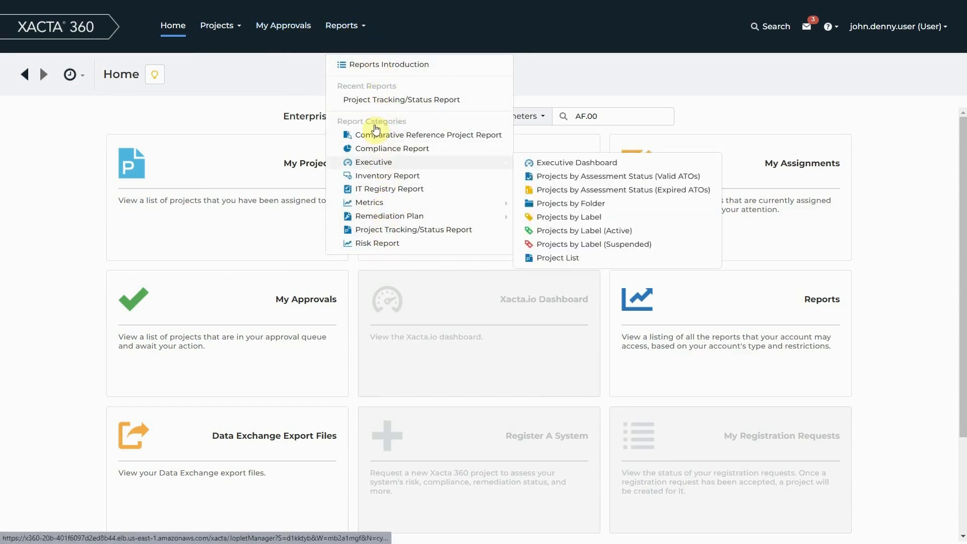
left_click(58, 154)
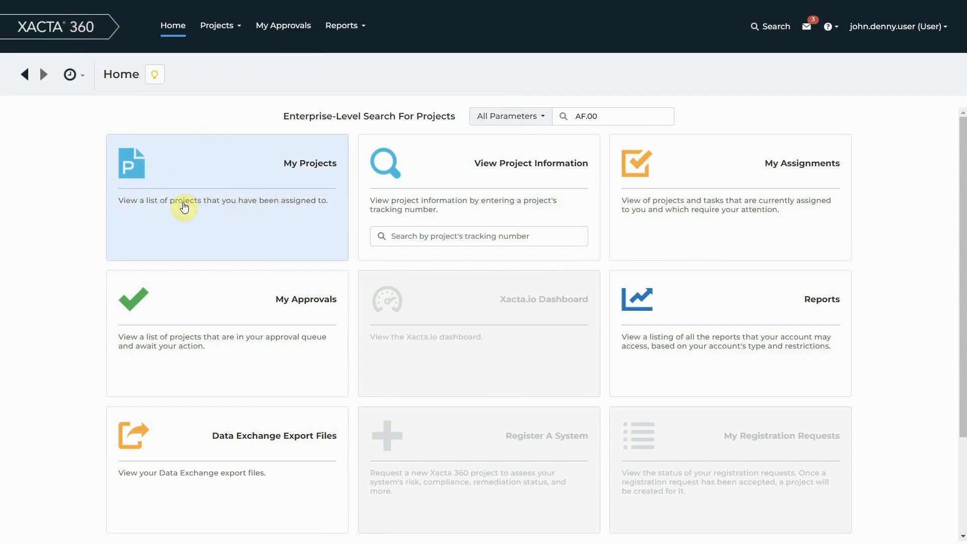
Open the My Projects list and hide its Labels, Folder and Tracking No. columns.
left_click(230, 180)
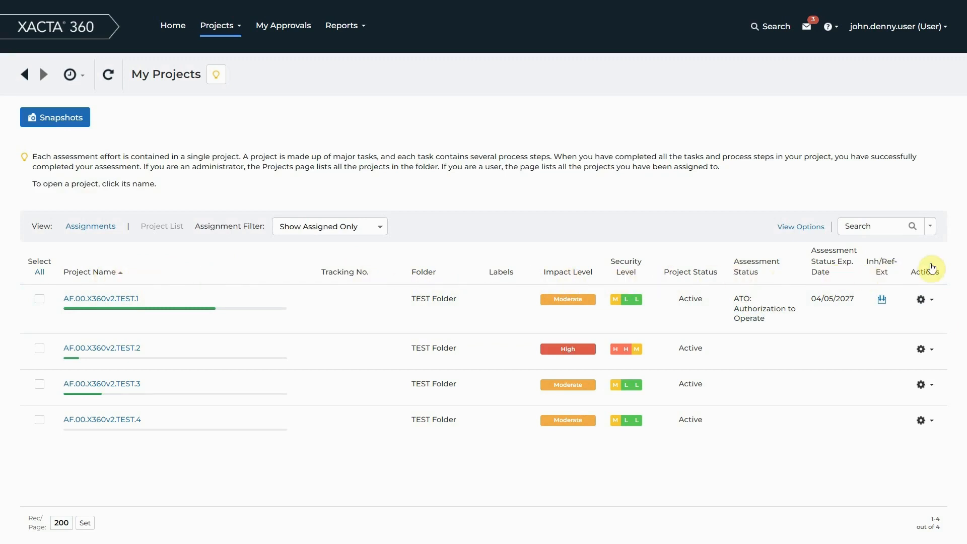
left_click(804, 233)
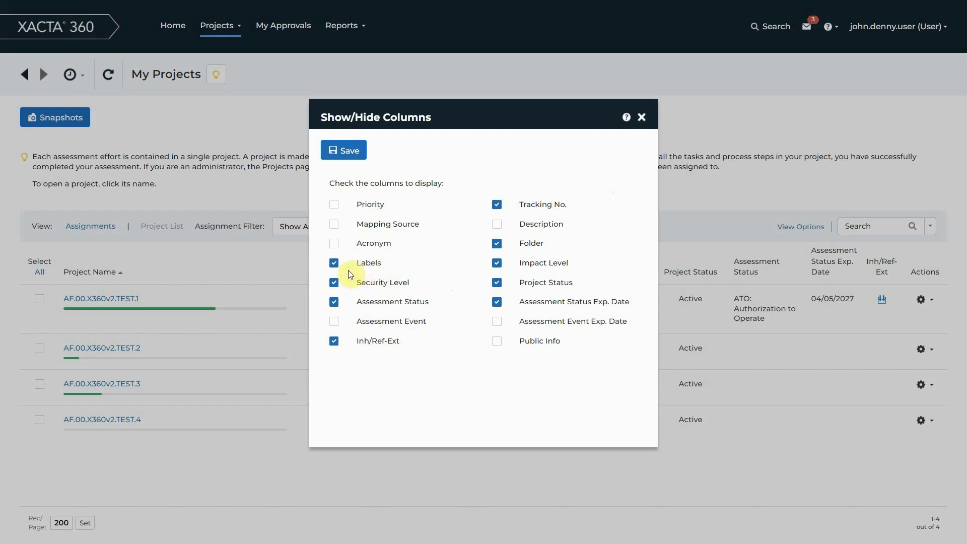
left_click(334, 263)
left_click(496, 243)
left_click(498, 205)
left_click(341, 150)
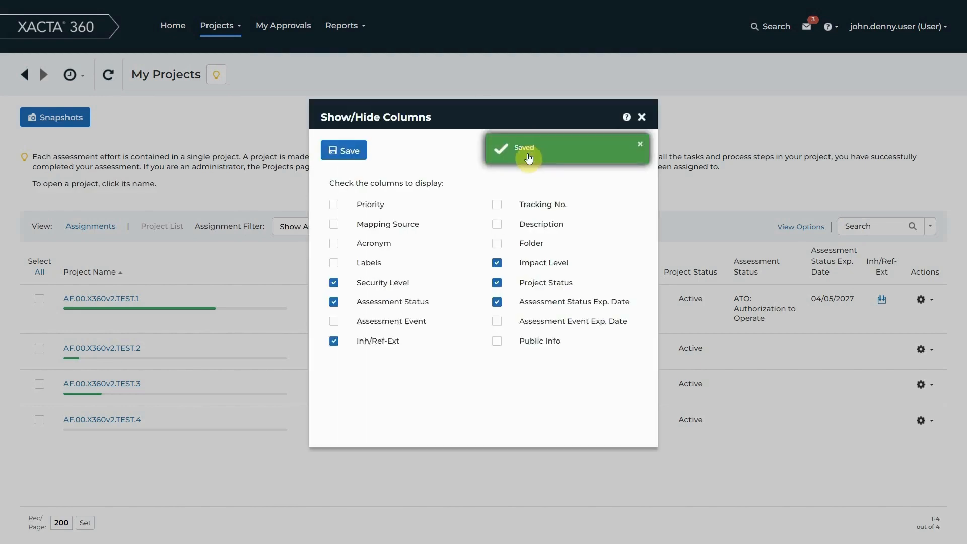
left_click(641, 118)
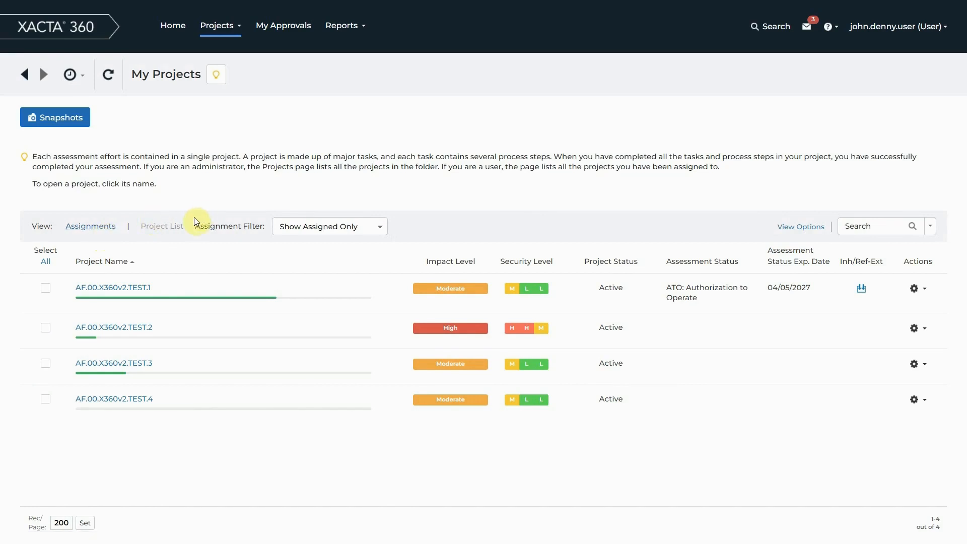
Switch to the Assignments view and review the assigned tasks sorted by task name in ascending order.
left_click(93, 227)
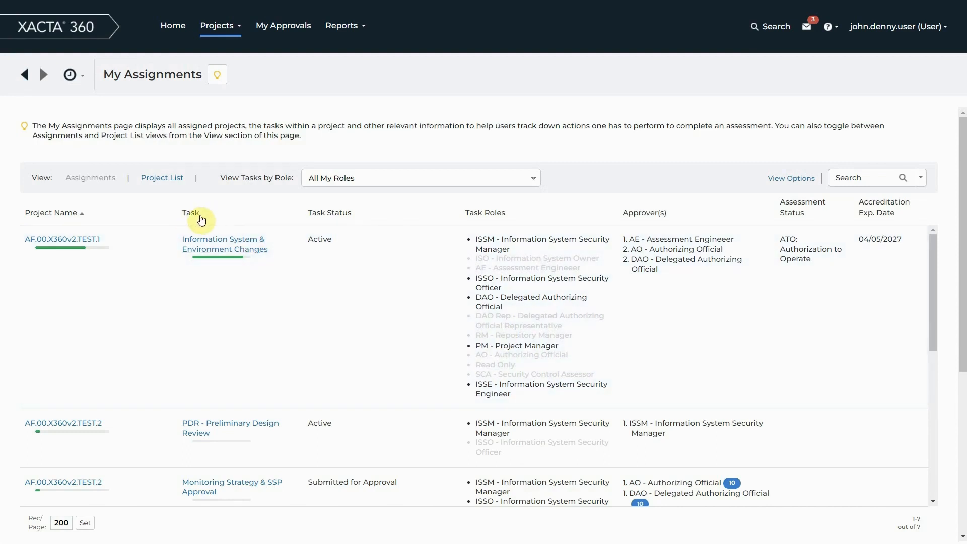
left_click(201, 216)
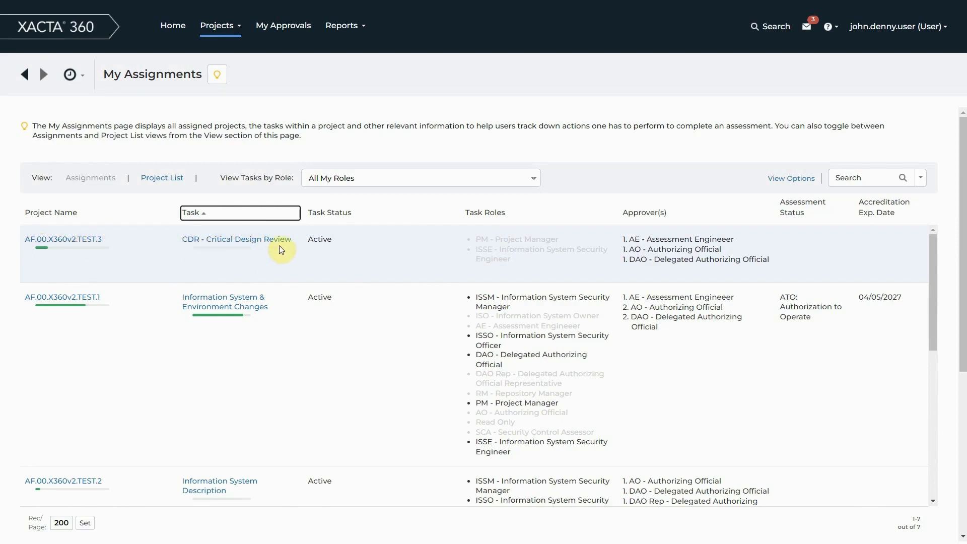
scroll(319, 258, "down", 3)
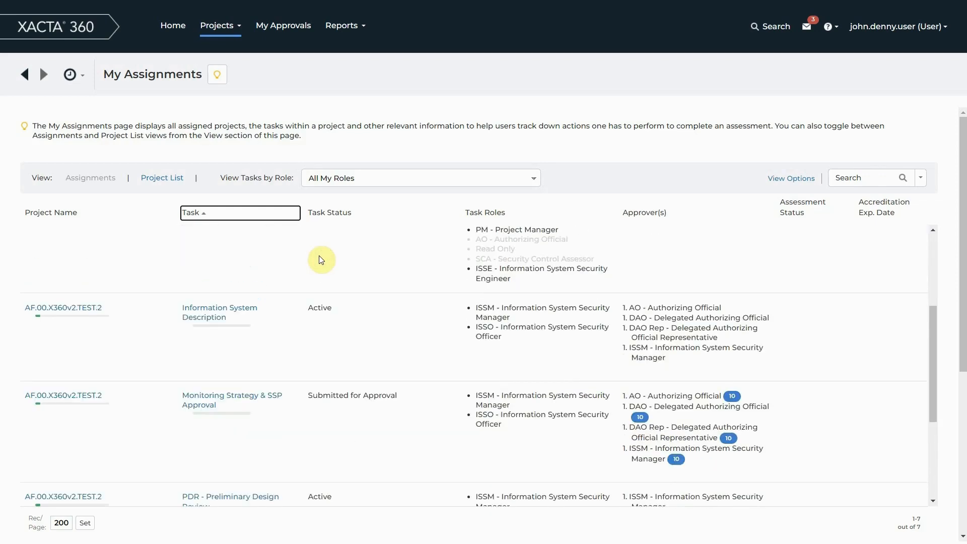
scroll(318, 255, "down", 3)
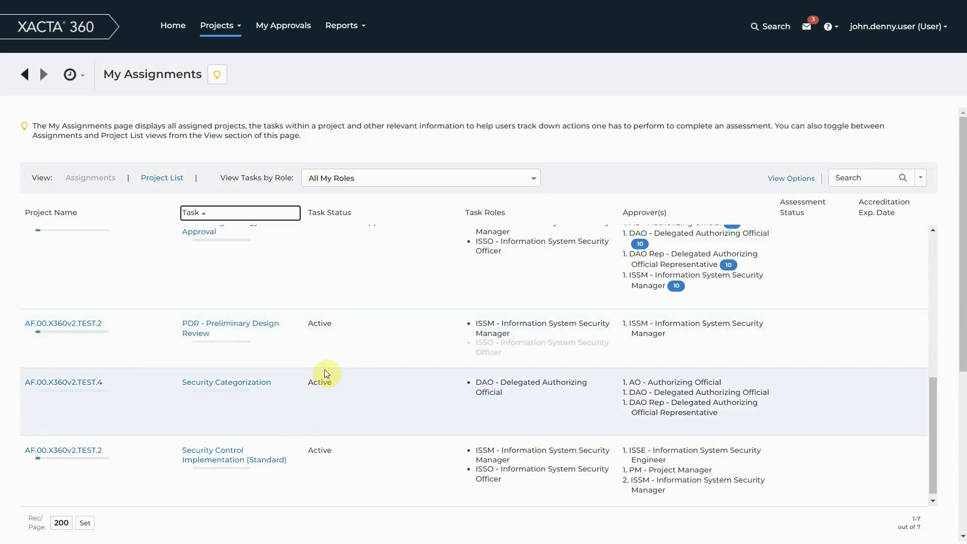
scroll(310, 355, "up", 5)
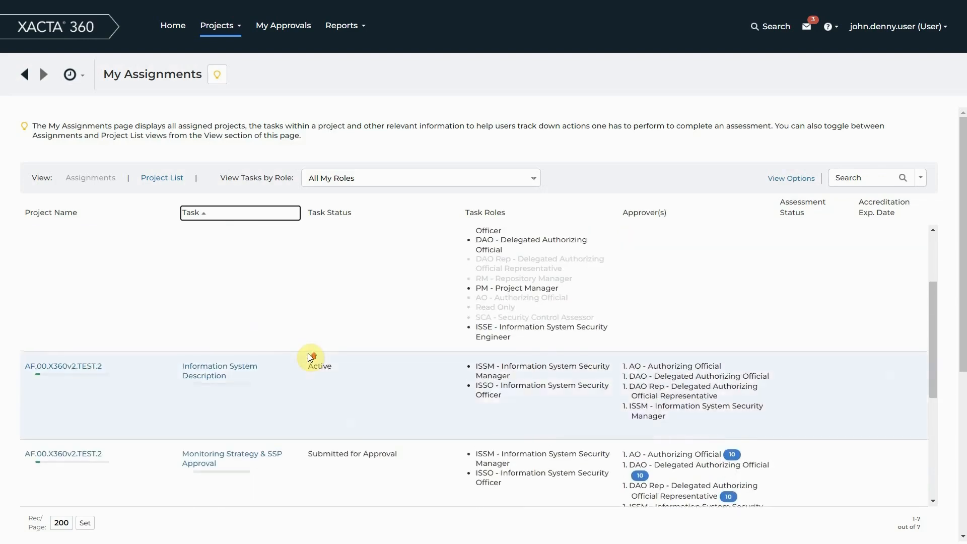
scroll(309, 354, "up", 2)
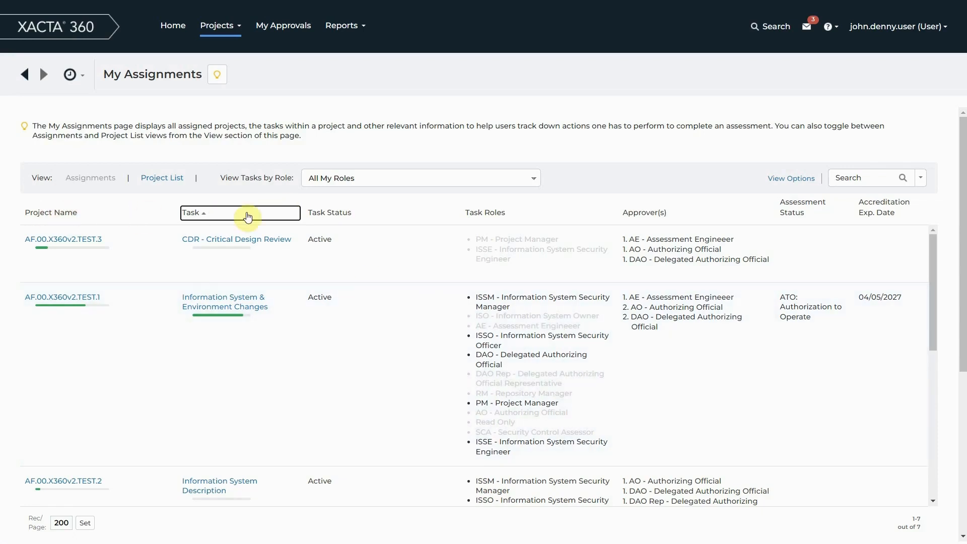
Reverse the task name sorting to descending order and look through the assigned tasks.
left_click(226, 221)
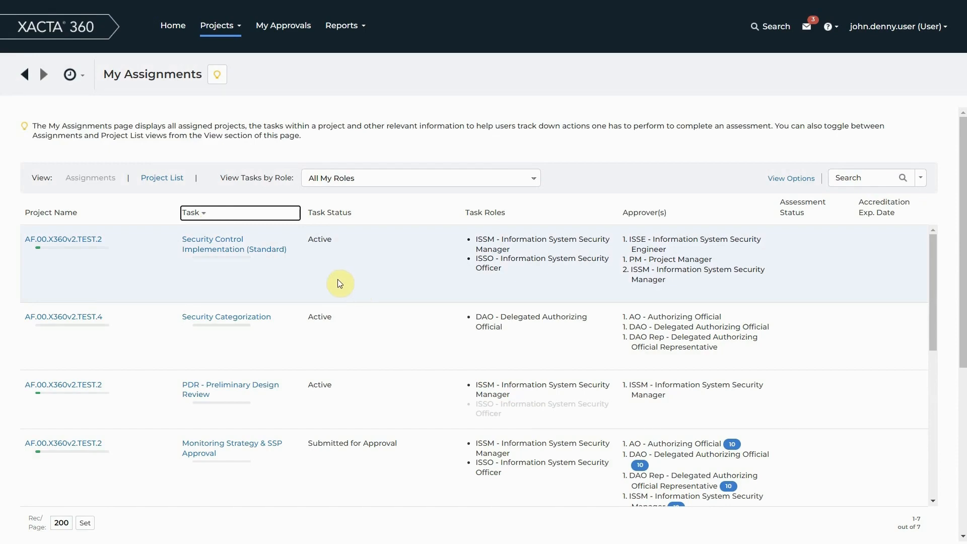
scroll(338, 279, "down", 3)
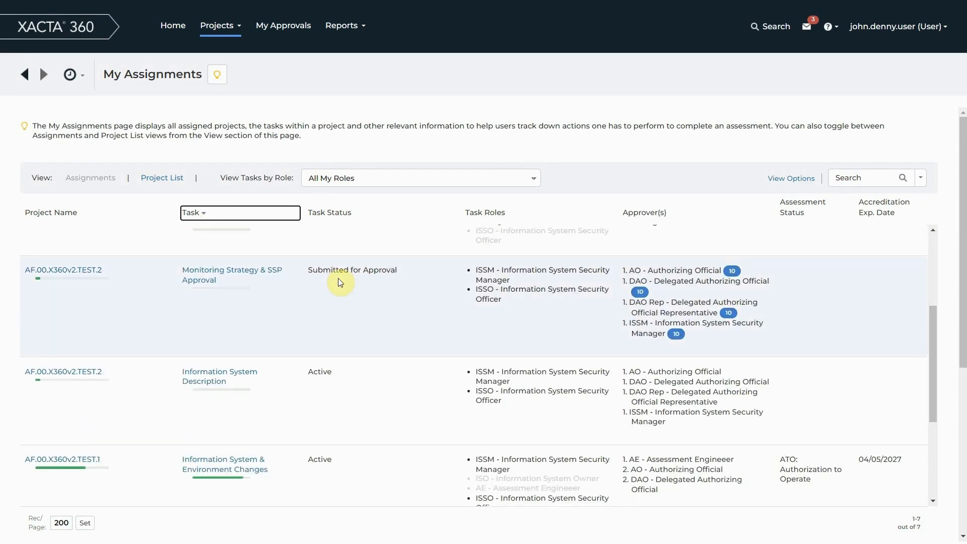
scroll(338, 277, "up", 1)
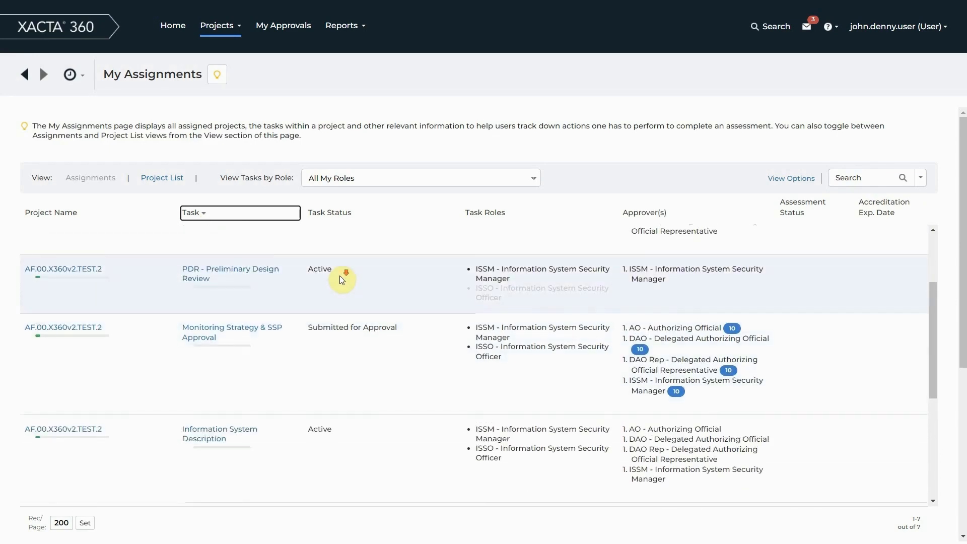
scroll(340, 276, "down", 1)
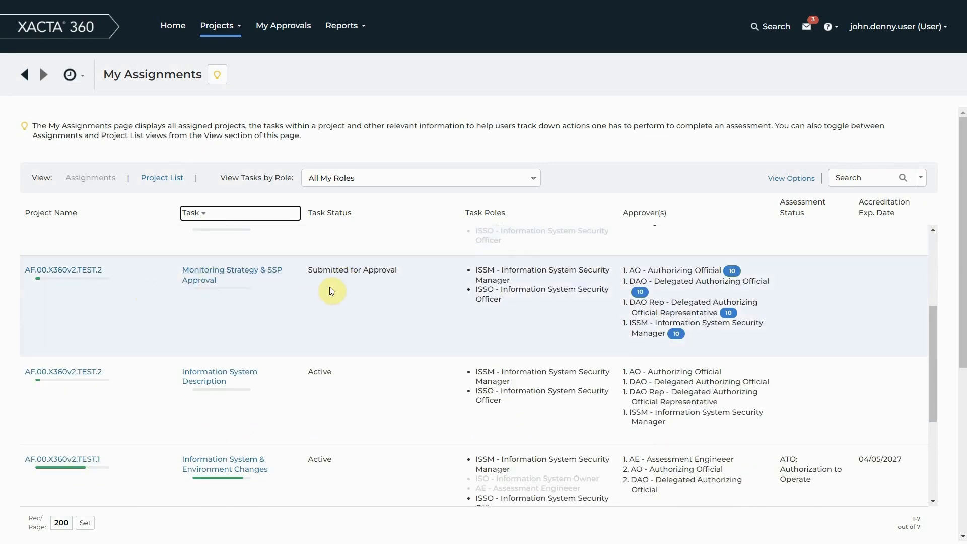
scroll(385, 288, "up", 3)
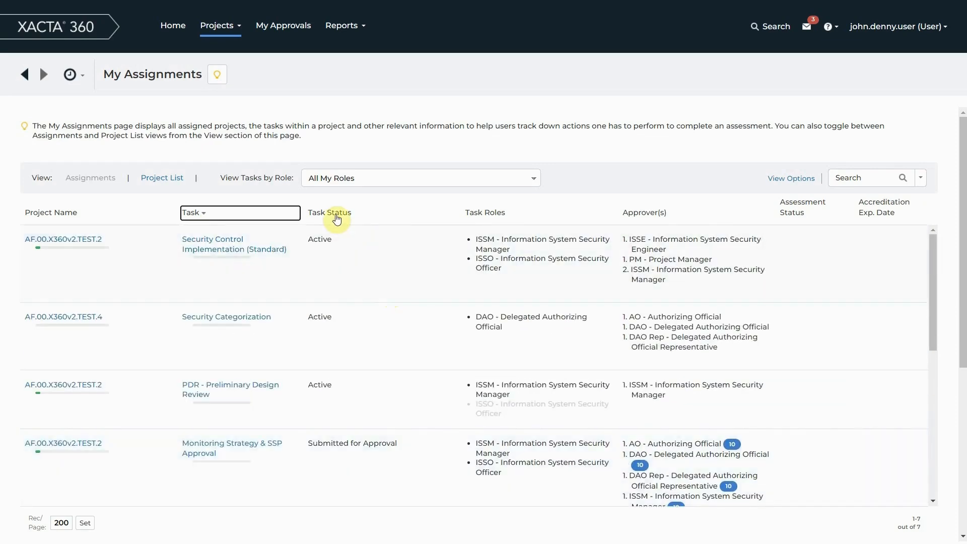
Sort the assignments by task status in descending order and examine the Submitted for Approval task and its approvers.
left_click(338, 214)
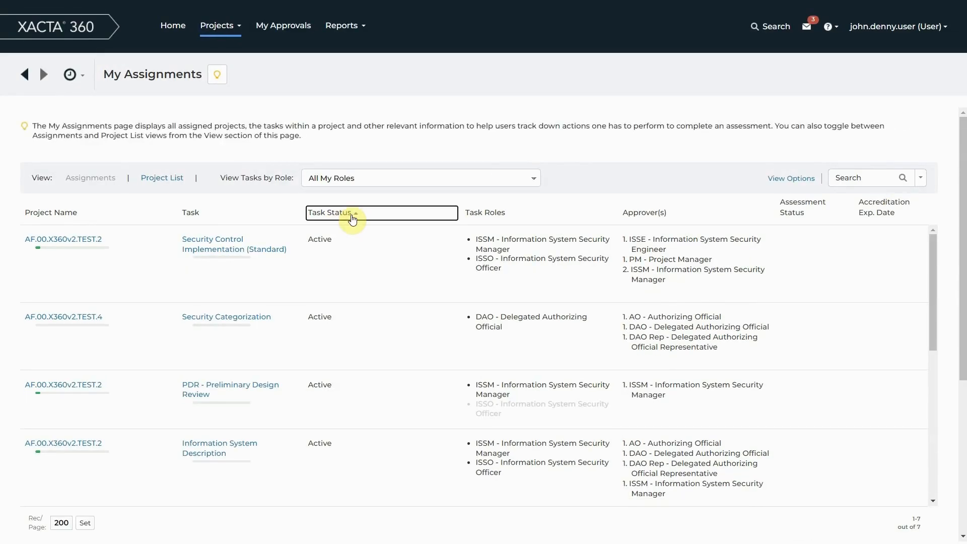
left_click(351, 214)
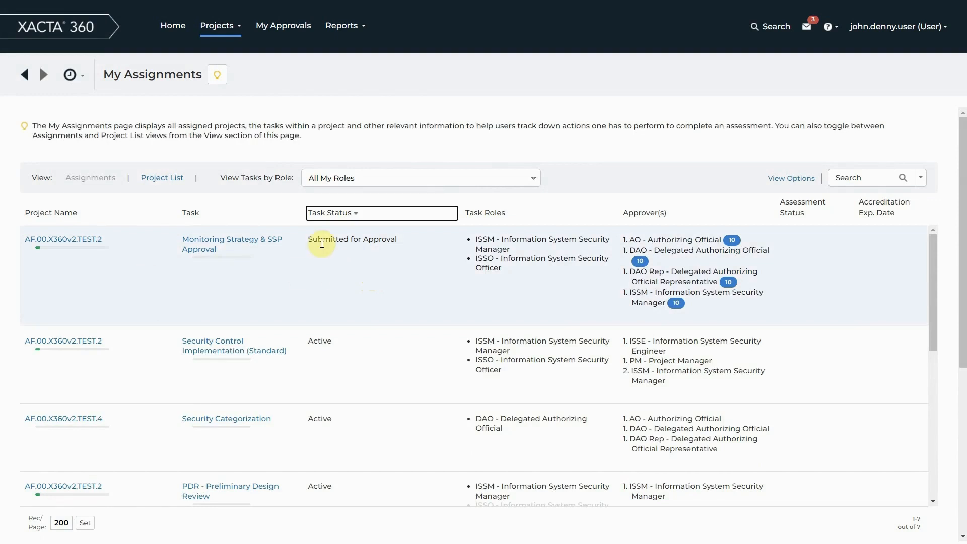
left_click_drag(308, 240, 373, 247)
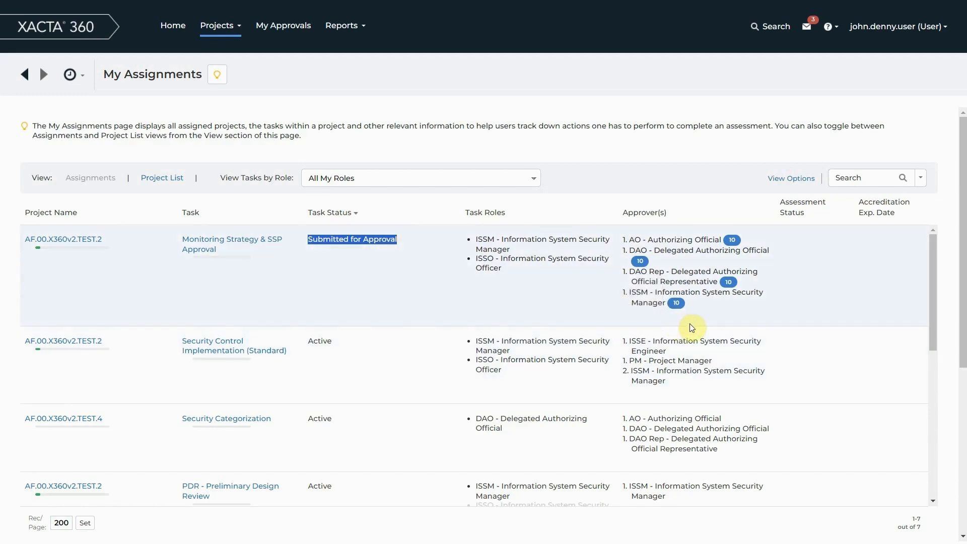
mouse_move(676, 305)
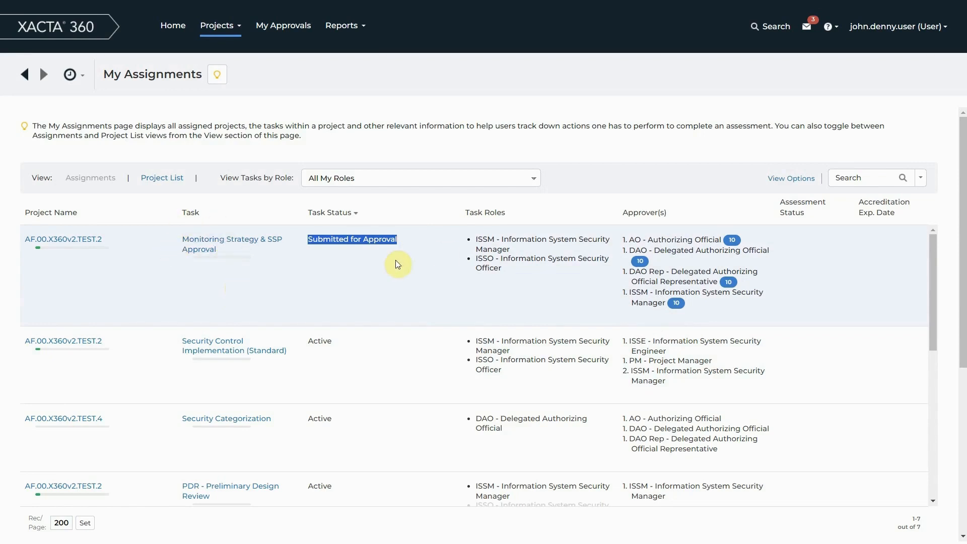
left_click(386, 275)
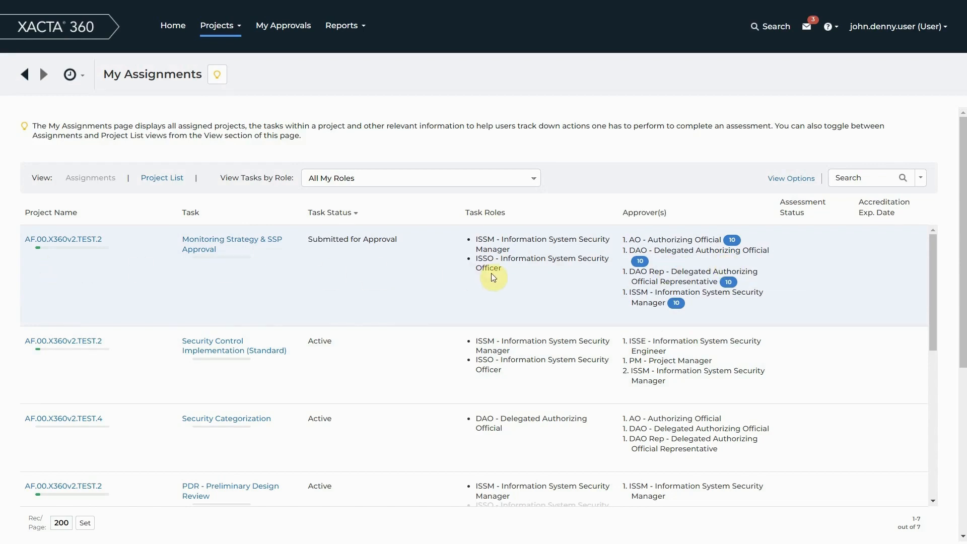
Open project AF.00.X360v2.TEST.2 from the project list and switch the active role to ISSO and back to ISSM.
left_click(160, 180)
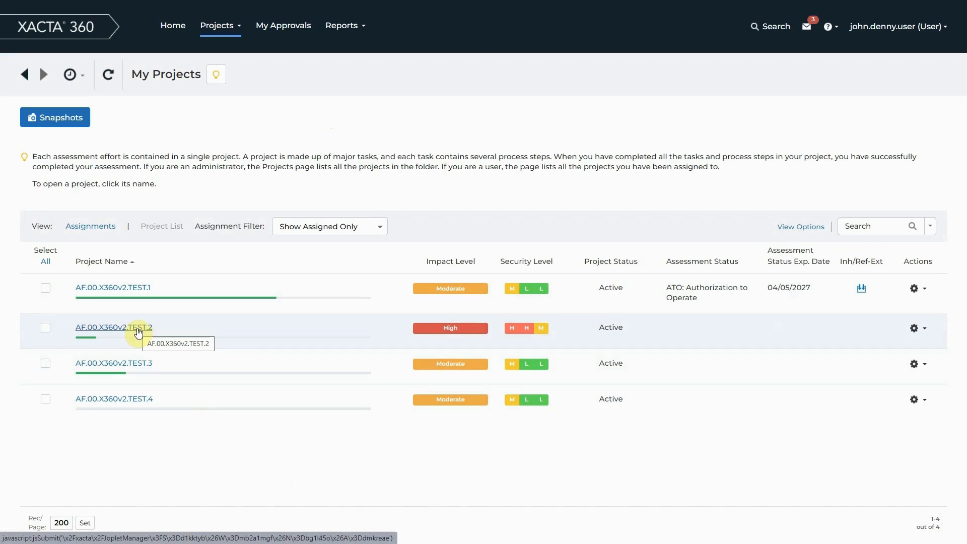
left_click(138, 330)
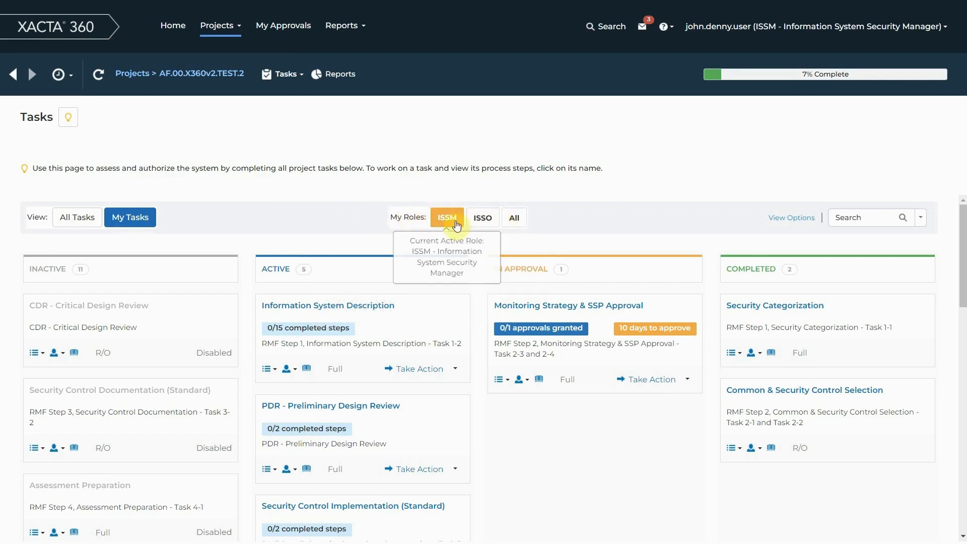
left_click(490, 224)
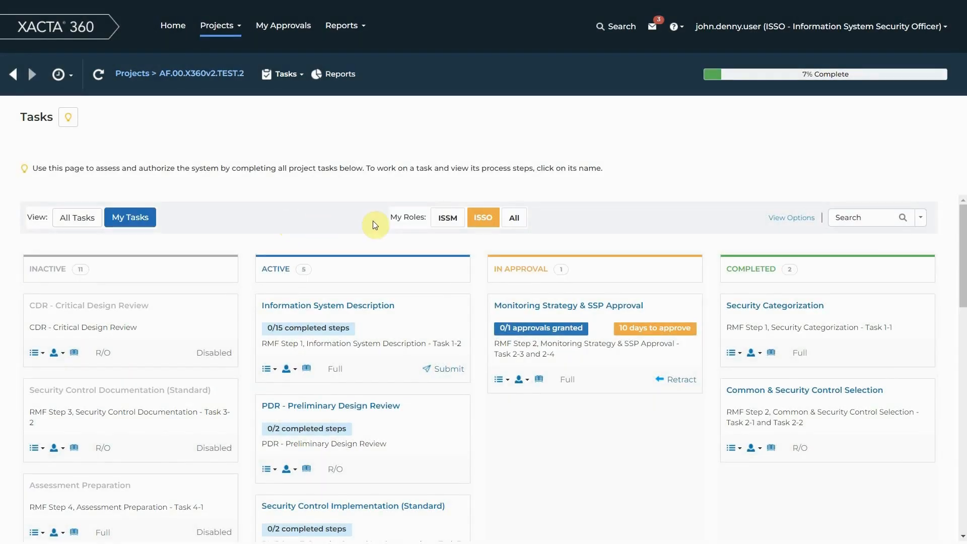
left_click(452, 225)
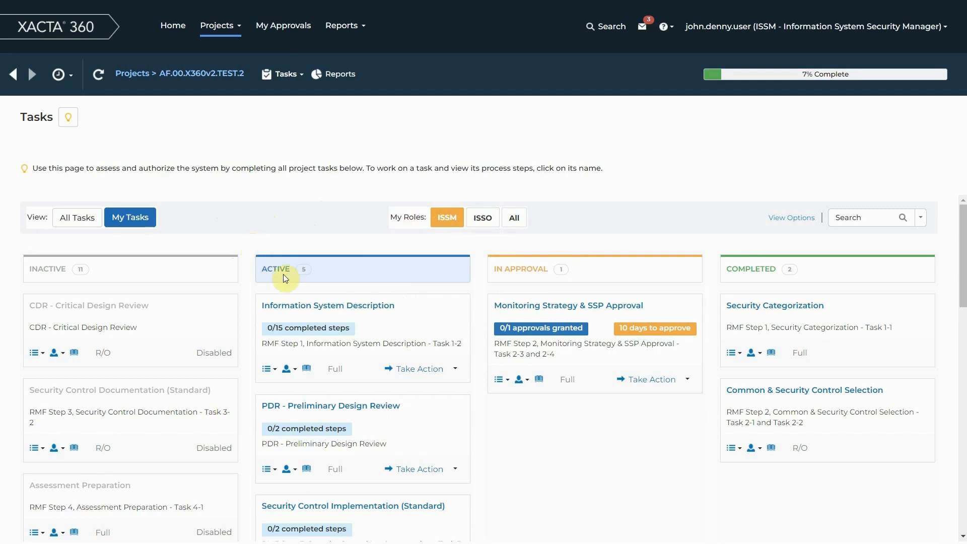
Look through the project's inactive and active tasks and their access levels for the ISSM role.
scroll(277, 292, "down", 3)
scroll(322, 272, "up", 1)
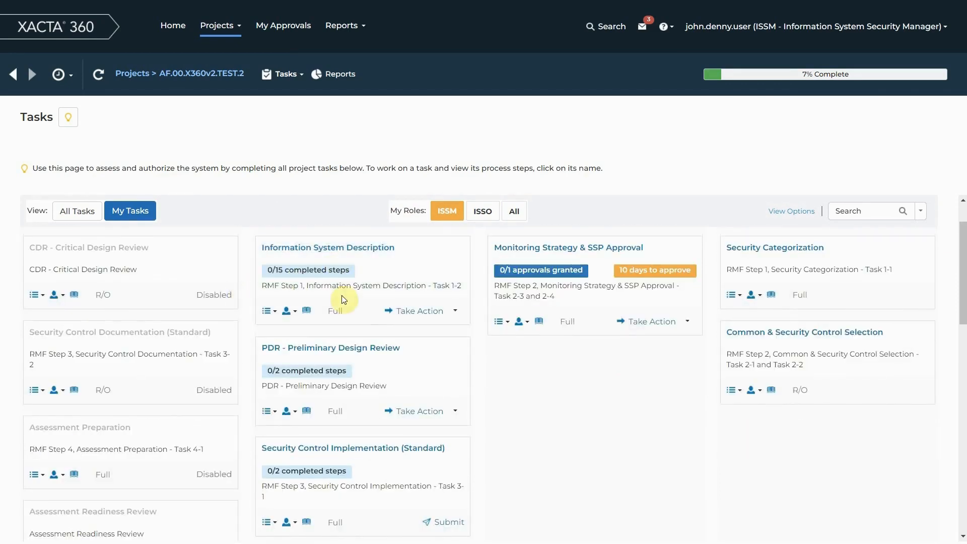
scroll(352, 356, "down", 2)
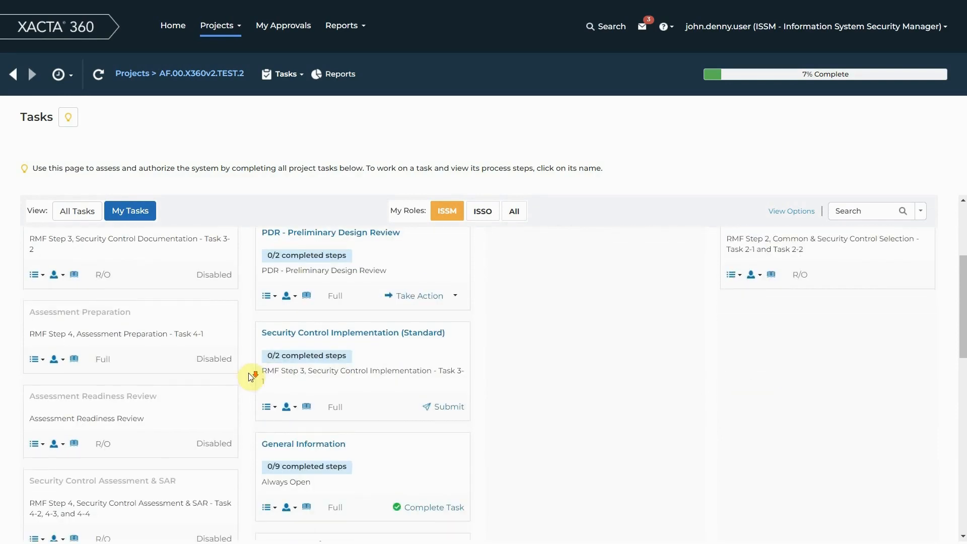
scroll(376, 339, "down", 3)
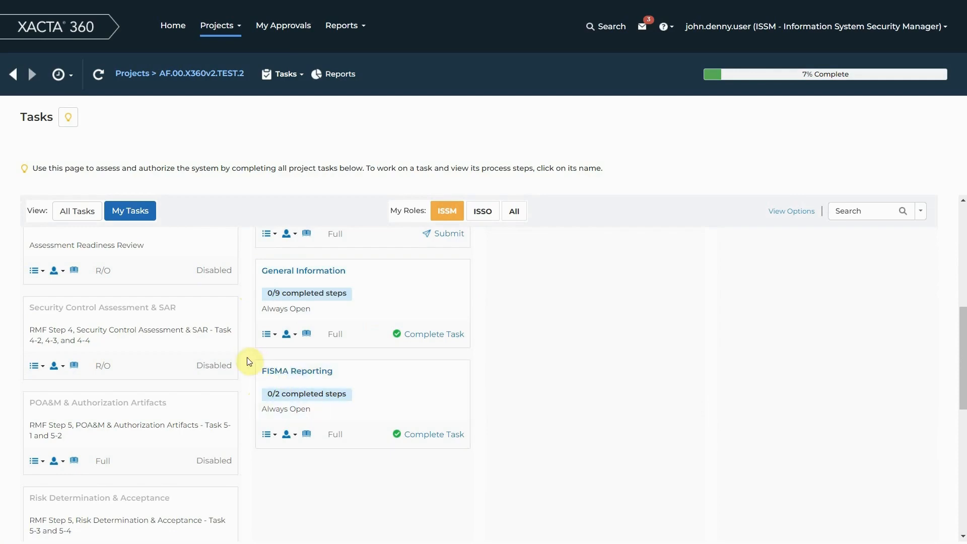
scroll(249, 361, "up", 5)
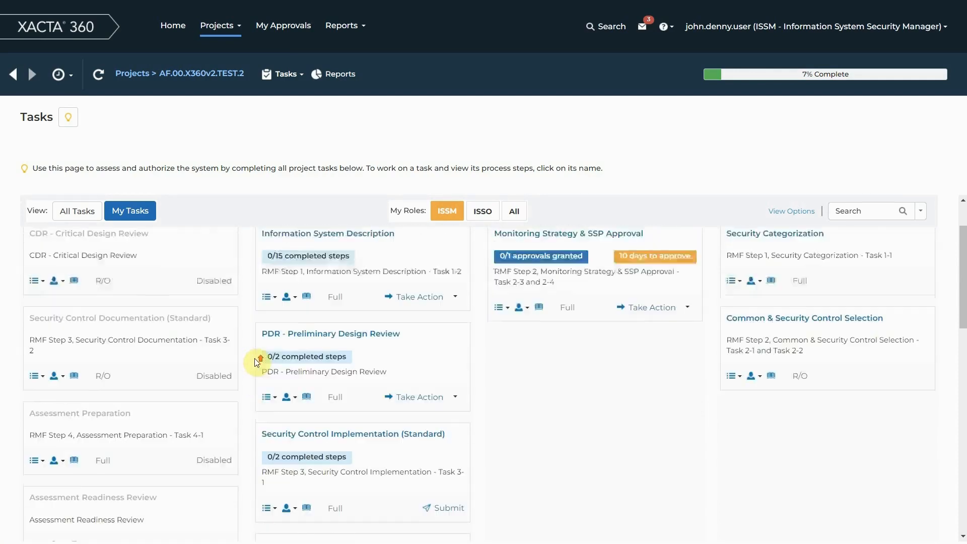
scroll(257, 361, "up", 2)
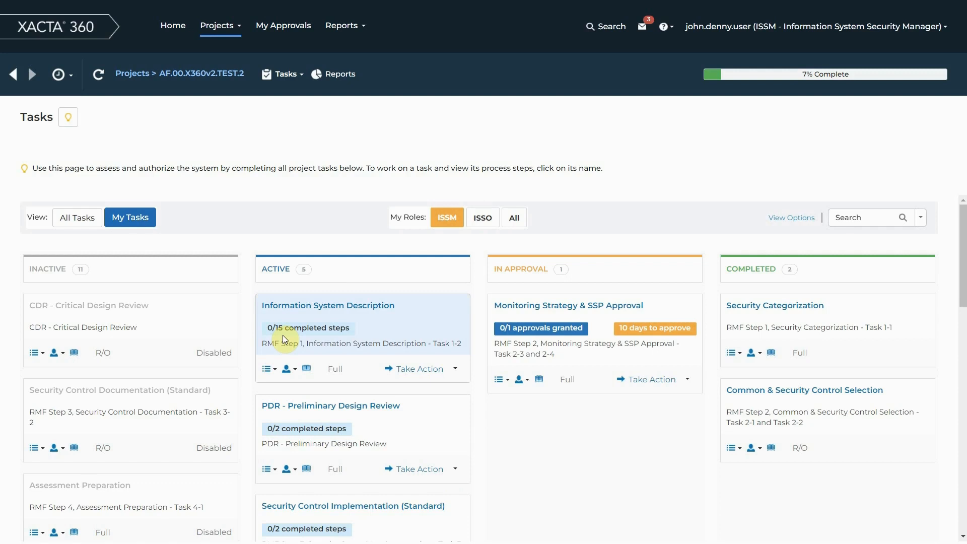
Review the full list of process steps in the Information System Description task and close it.
scroll(250, 335, "down", 1)
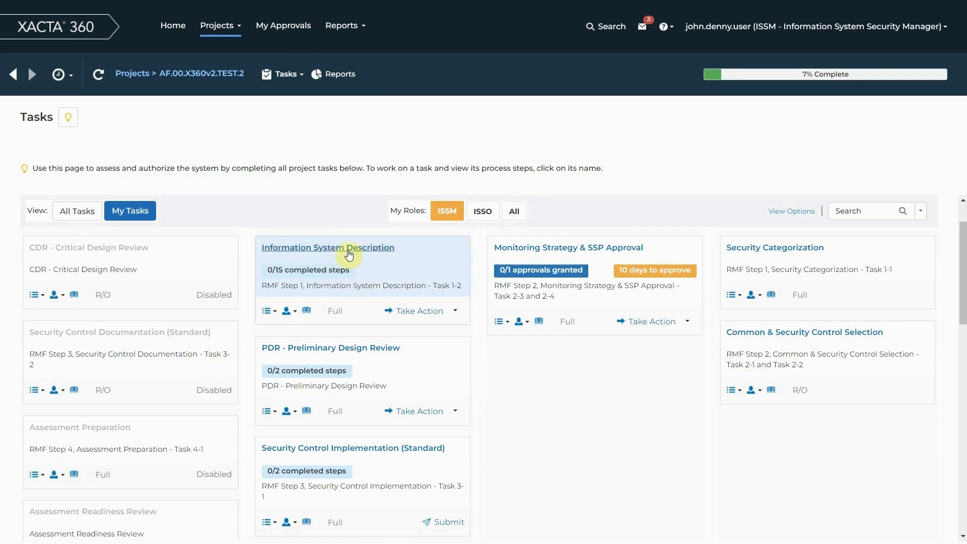
left_click(269, 312)
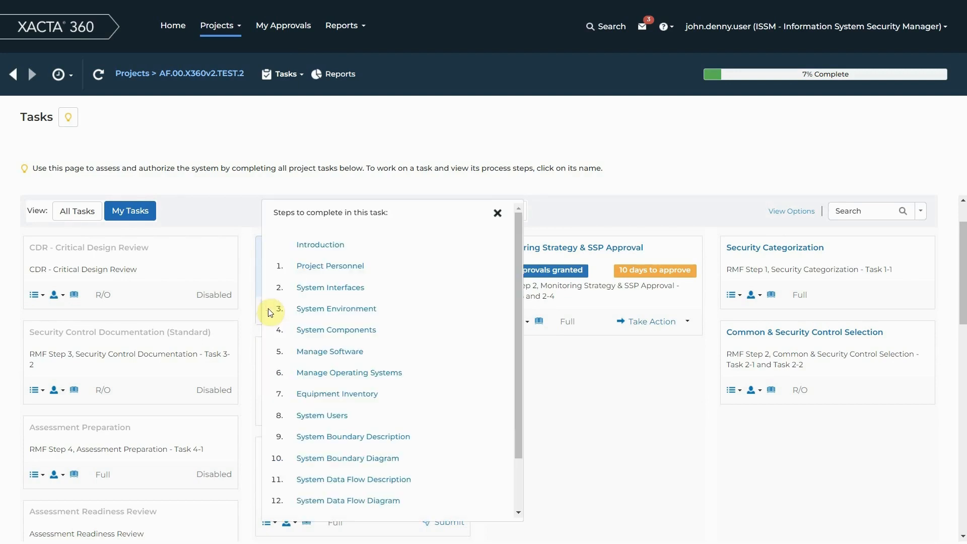
scroll(443, 306, "down", 1)
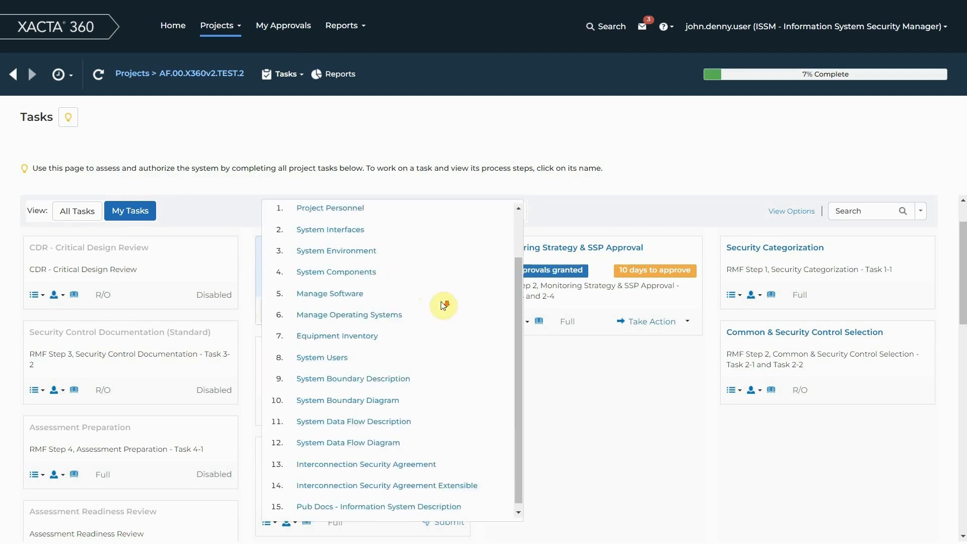
scroll(446, 431, "up", 1)
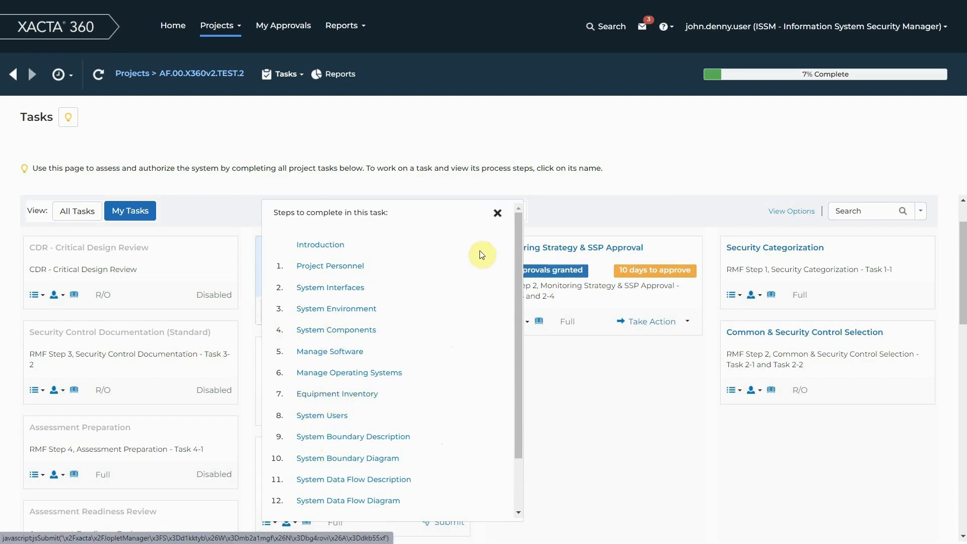
left_click(498, 213)
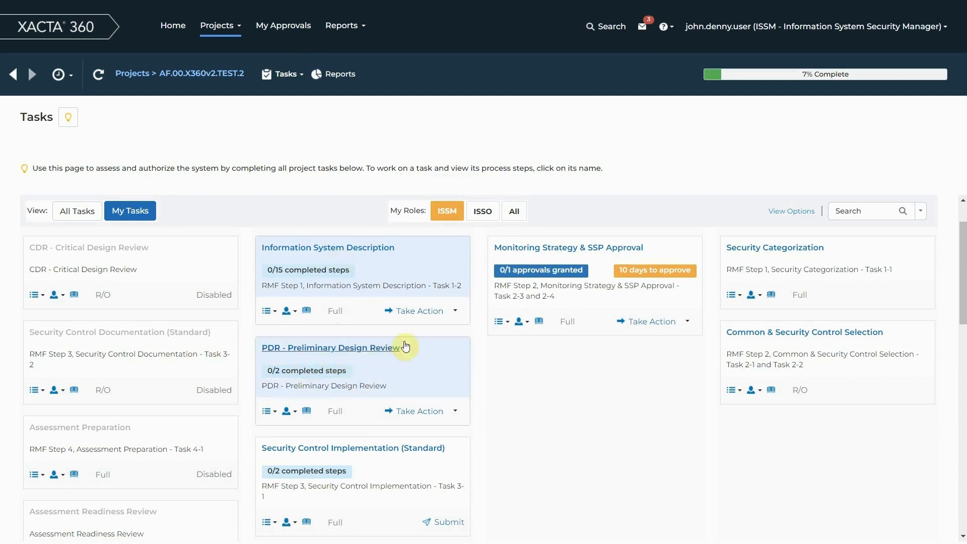
Switch the active role to ISSO and examine the access level on the PDR - Preliminary Design Review task.
left_click(482, 212)
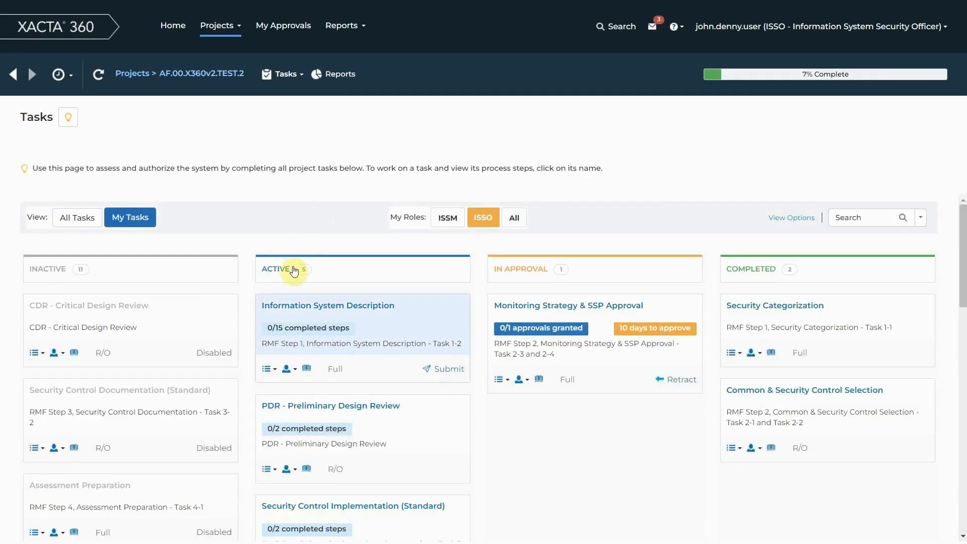
scroll(257, 393, "down", 1)
scroll(256, 393, "down", 1)
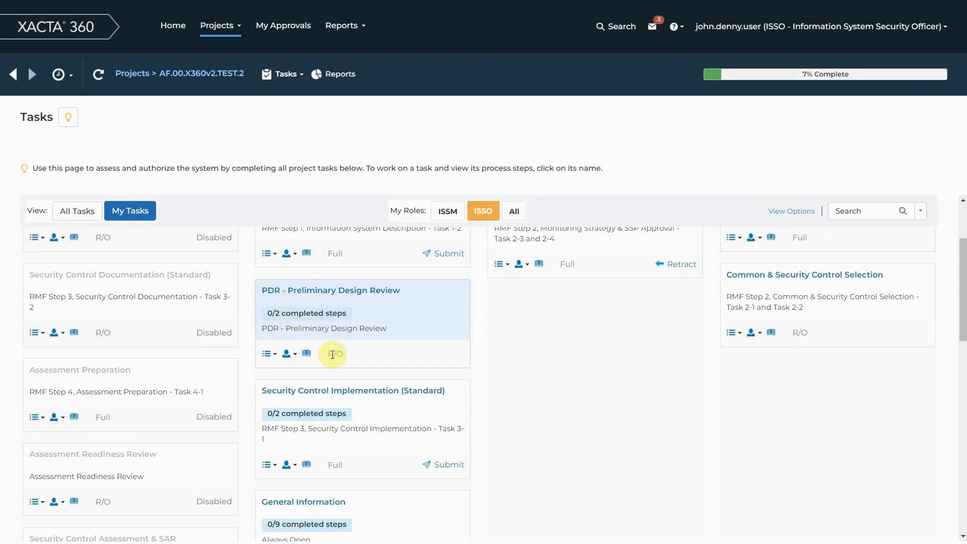
left_click_drag(330, 353, 344, 364)
left_click(340, 355)
left_click_drag(328, 354, 352, 353)
left_click(389, 353)
Switch the active role back to ISSM and review which roles have access to the Information System Description task.
left_click(446, 210)
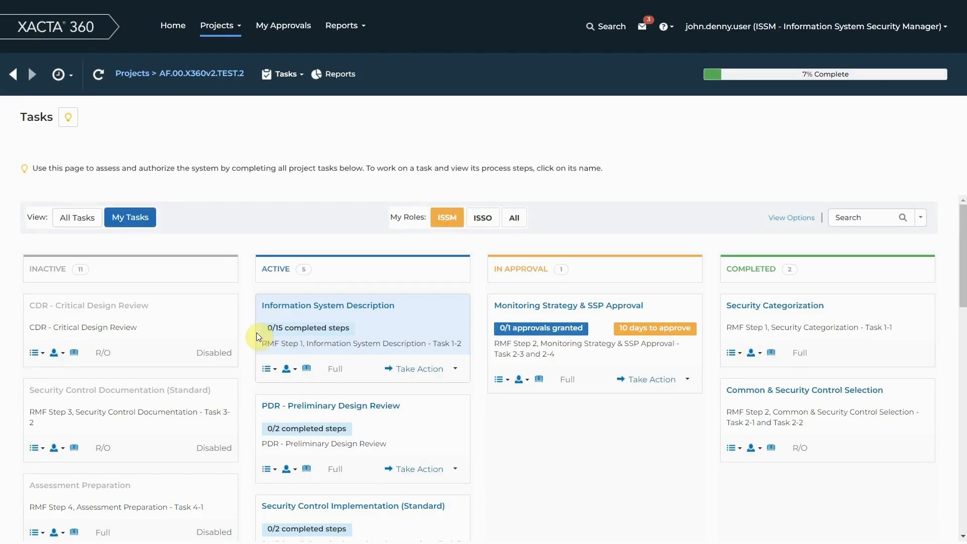
scroll(243, 309, "down", 1)
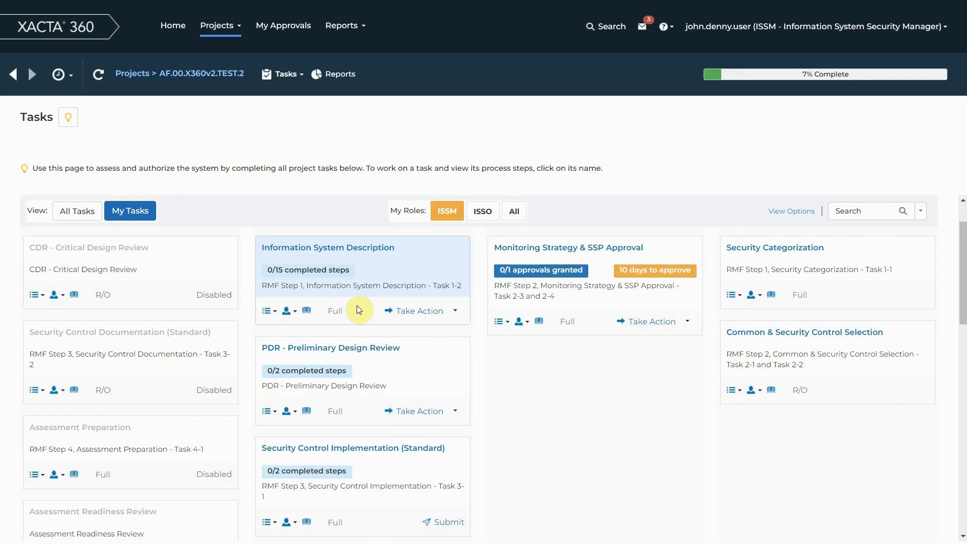
left_click(290, 312)
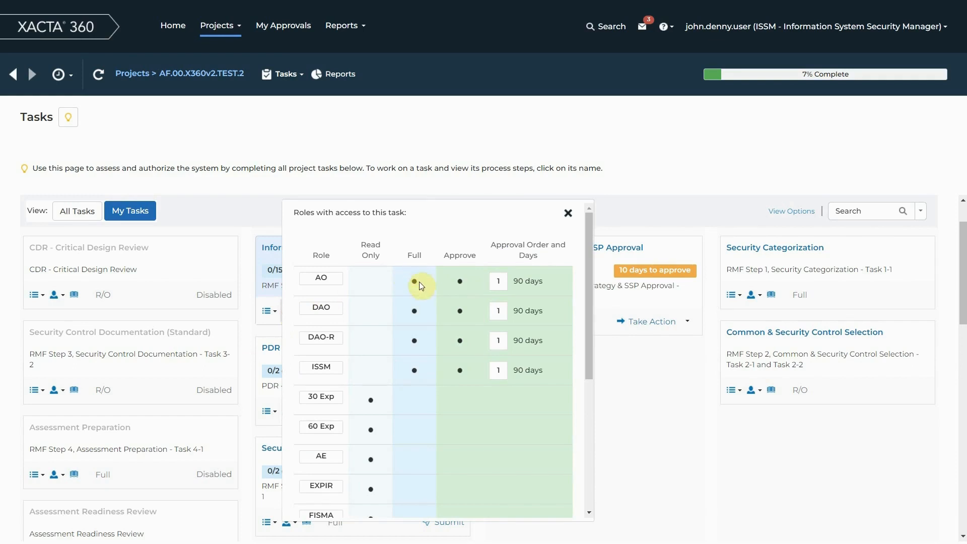
scroll(413, 313, "down", 5)
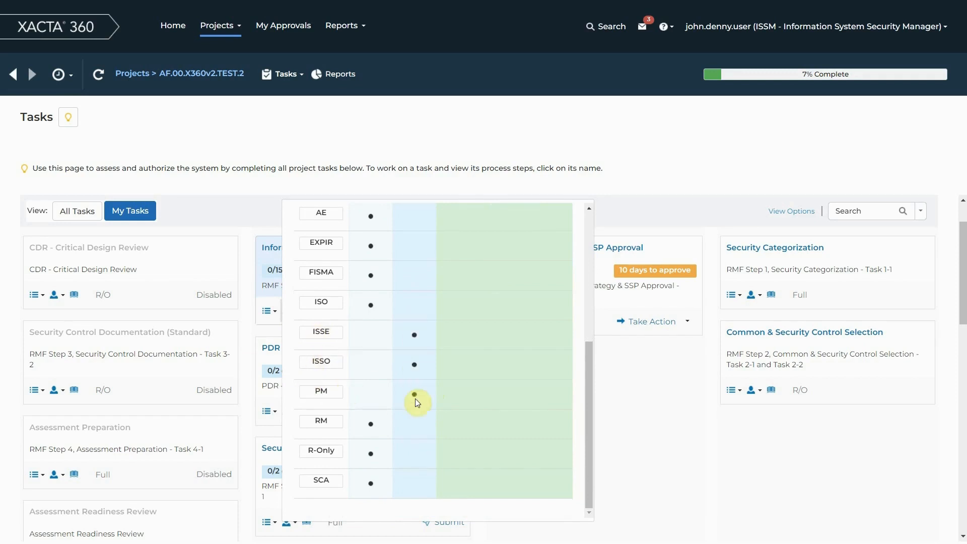
scroll(412, 401, "up", 1)
scroll(416, 397, "down", 1)
scroll(407, 406, "up", 4)
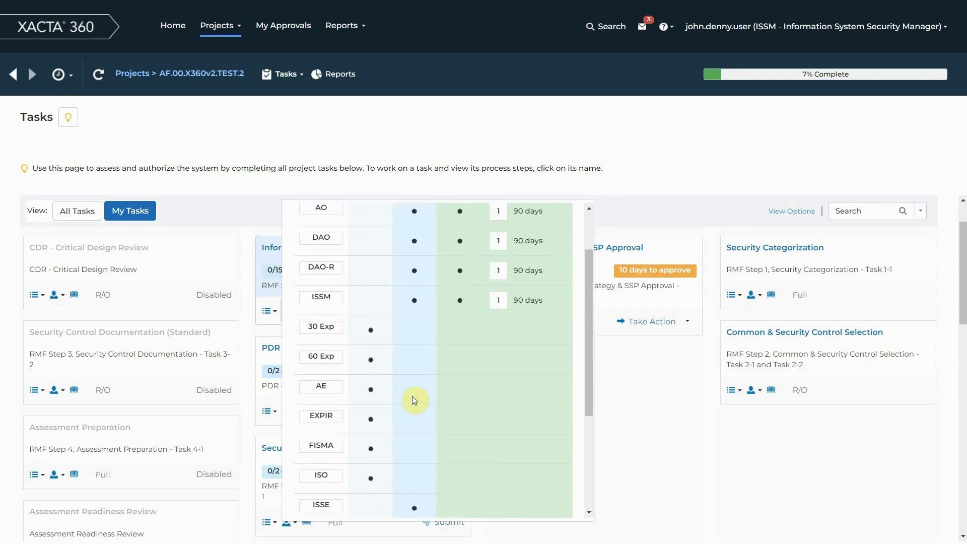
scroll(393, 390, "up", 2)
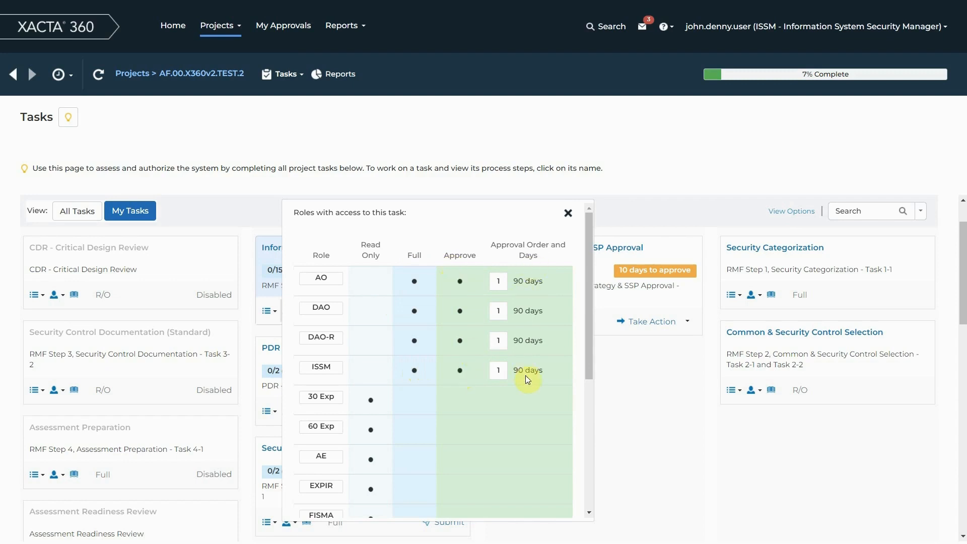
left_click(568, 214)
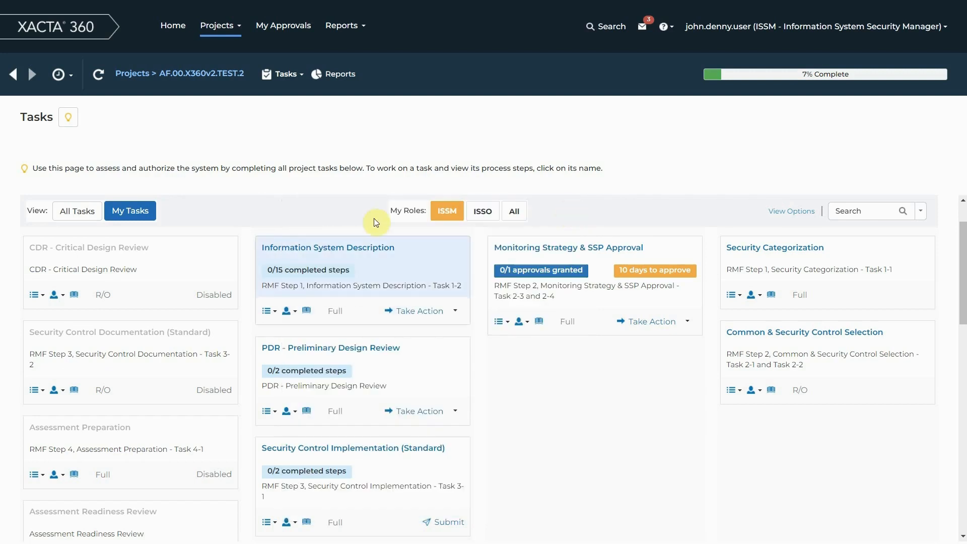
Review the roles with access to the PDR - Preliminary Design Review task and their approval rights.
left_click(287, 410)
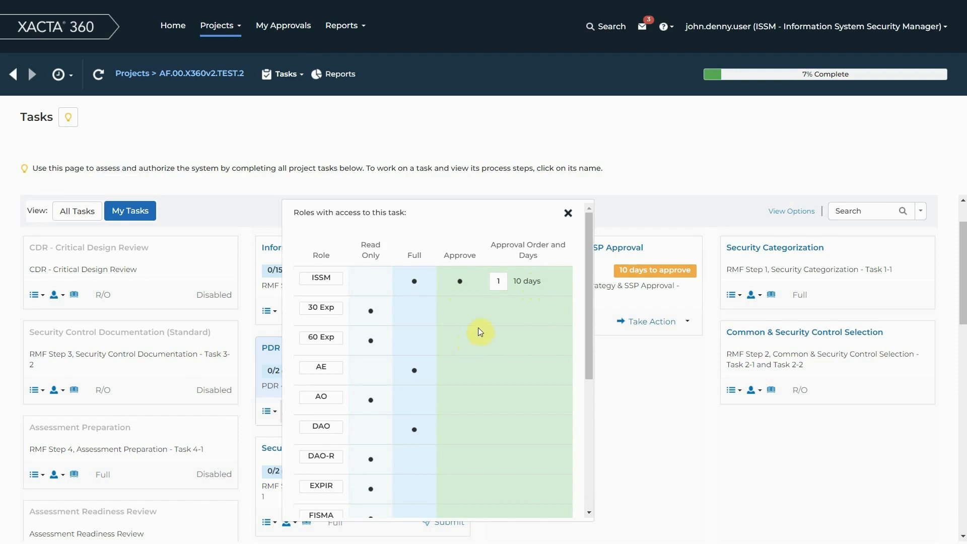
scroll(478, 328, "down", 2)
scroll(482, 324, "up", 3)
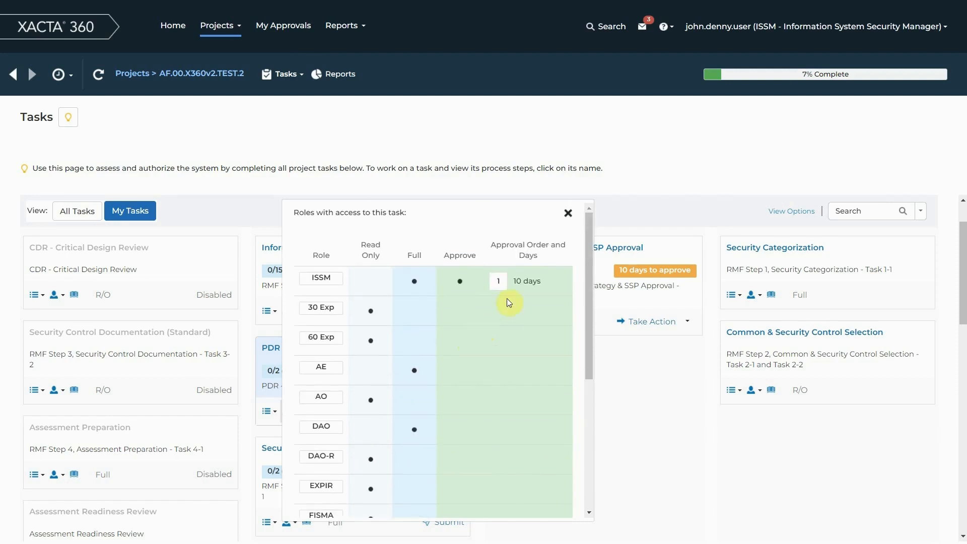
left_click(566, 210)
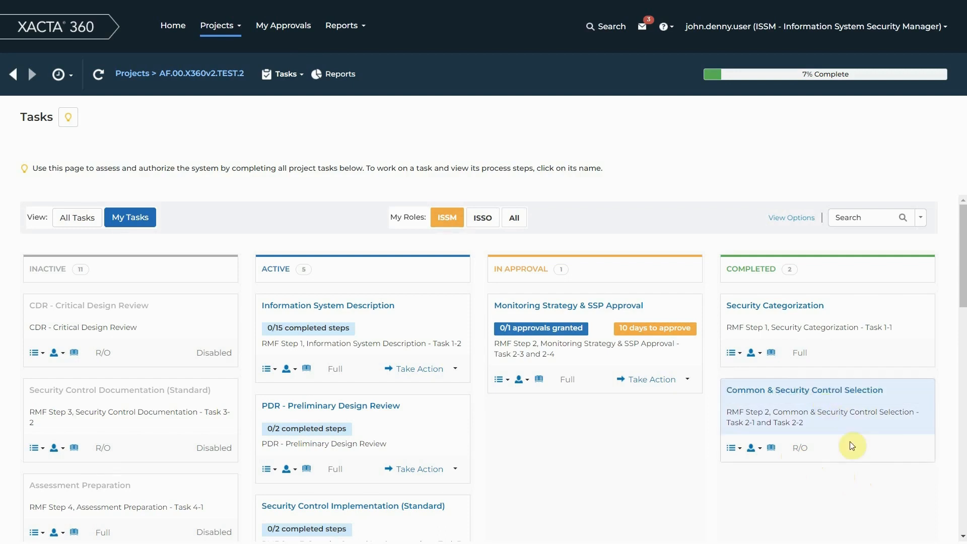
Review the roles with access to the completed Common & Security Control Selection task and its approvals.
scroll(861, 442, "down", 1)
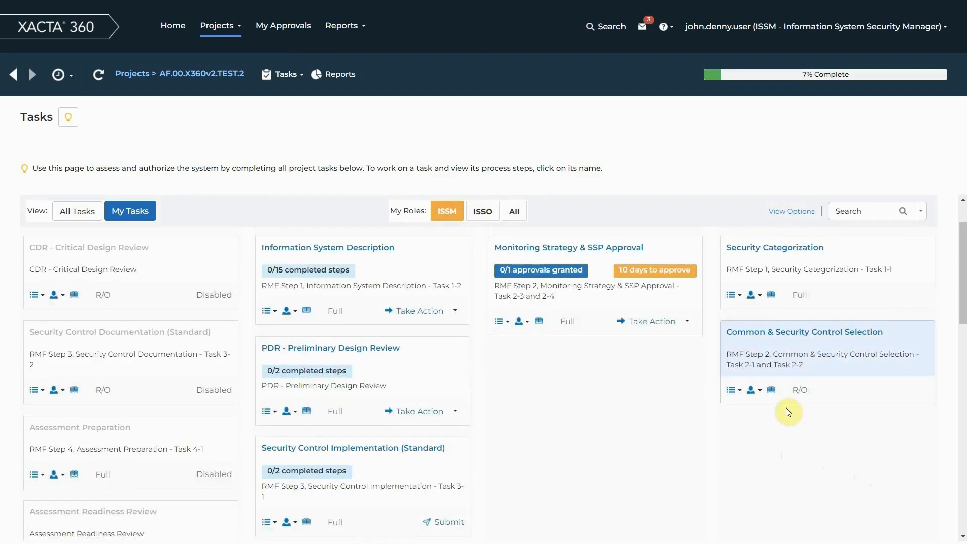
left_click(755, 393)
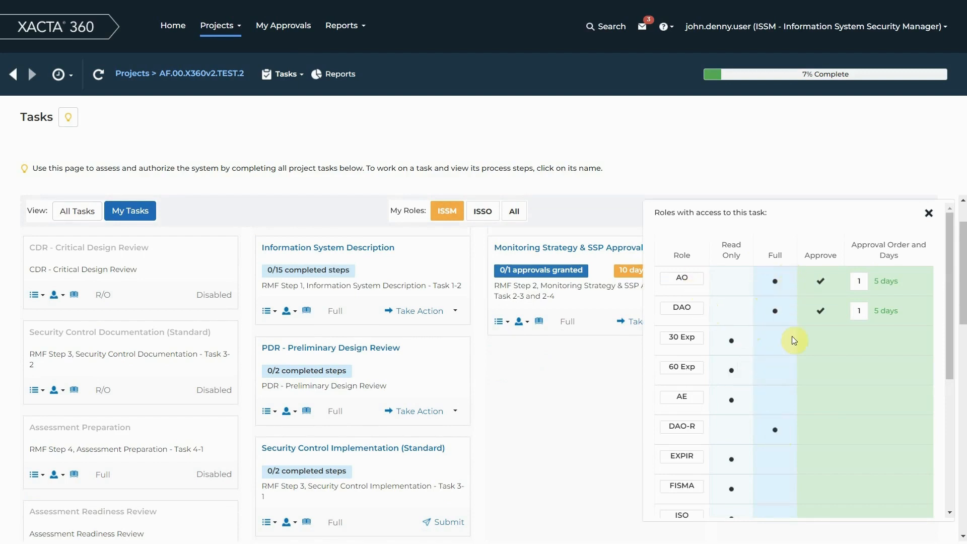
scroll(792, 337, "down", 5)
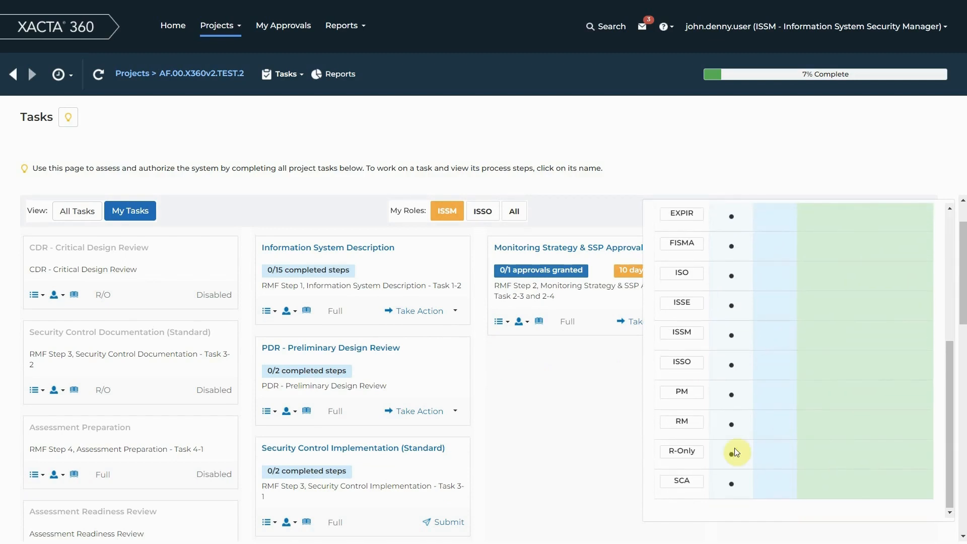
scroll(794, 334, "up", 5)
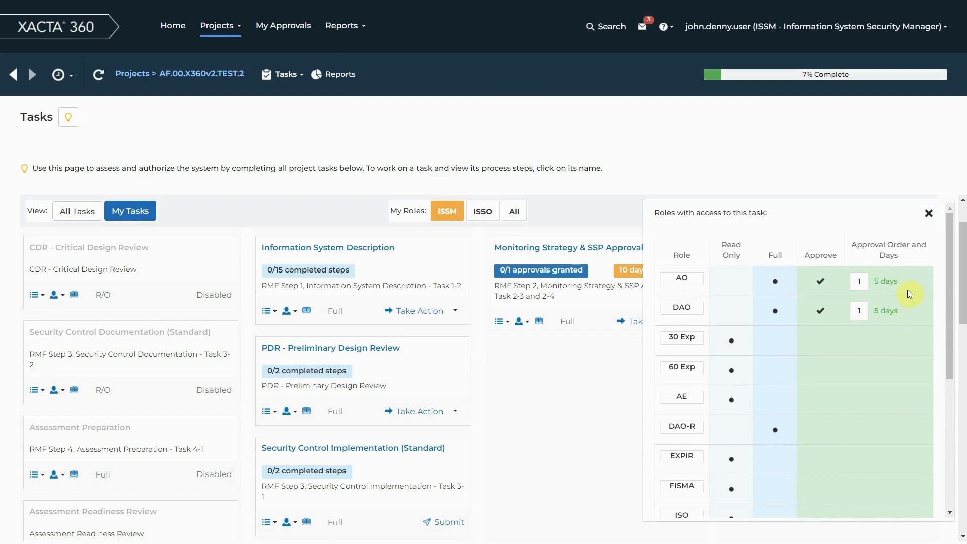
left_click(930, 213)
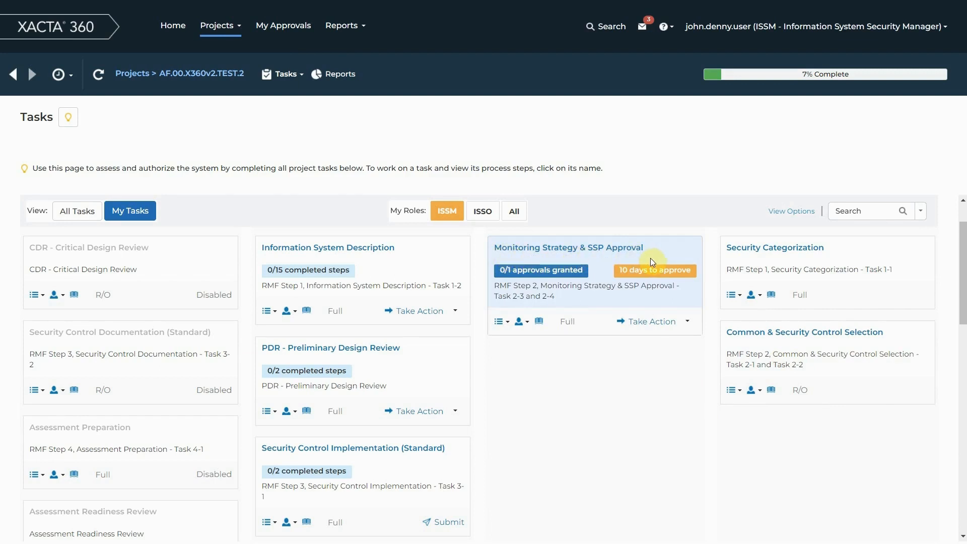
Compare the actions offered on the Monitoring Strategy & SSP Approval task by switching to ISSO and back to ISSM.
mouse_move(629, 273)
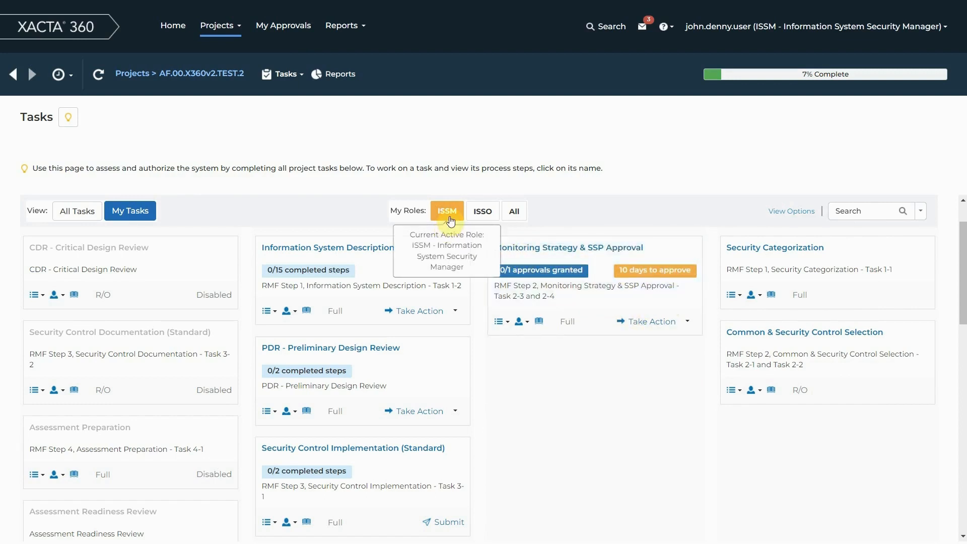
left_click(484, 214)
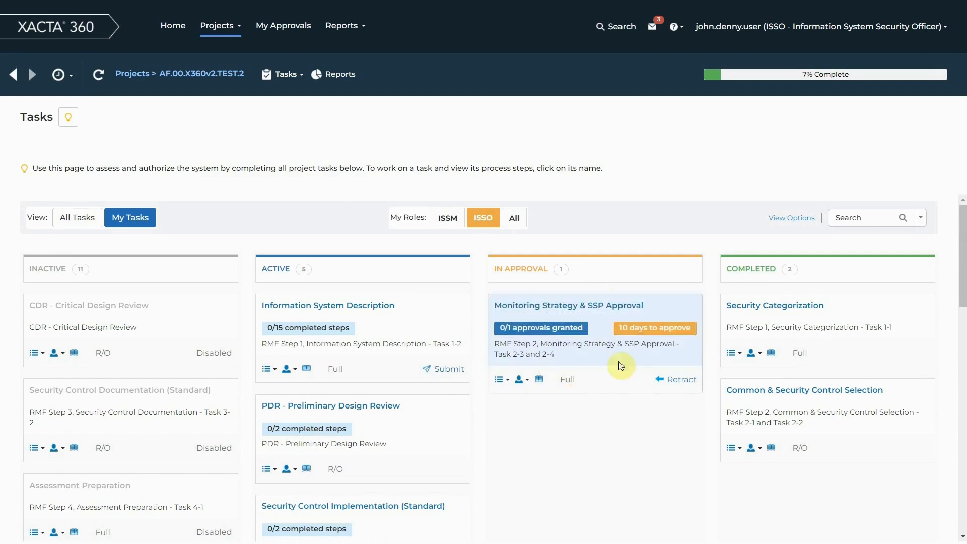
left_click(448, 221)
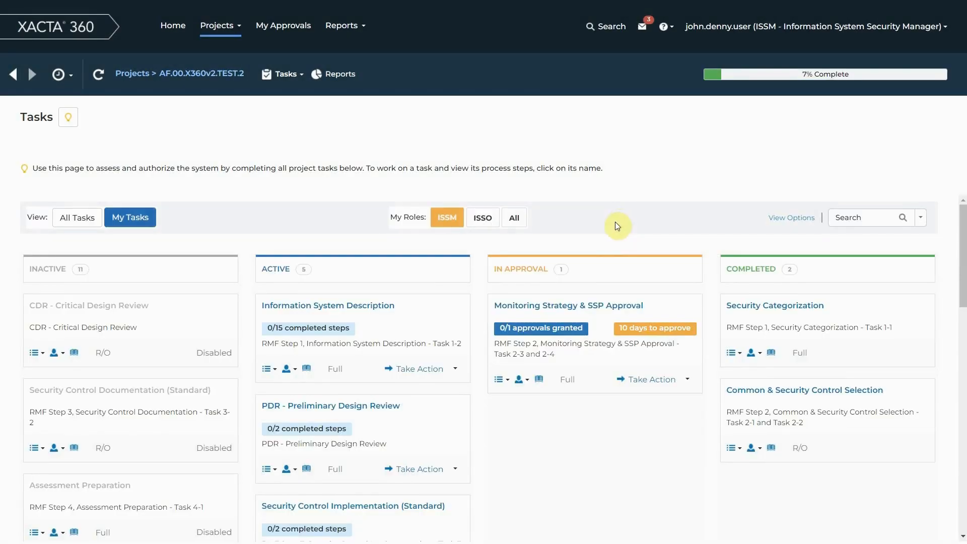
Authorize the Monitoring Strategy & SSP Approval task despite incomplete process steps, with the note "Approved", and check it among the completed tasks.
left_click(651, 381)
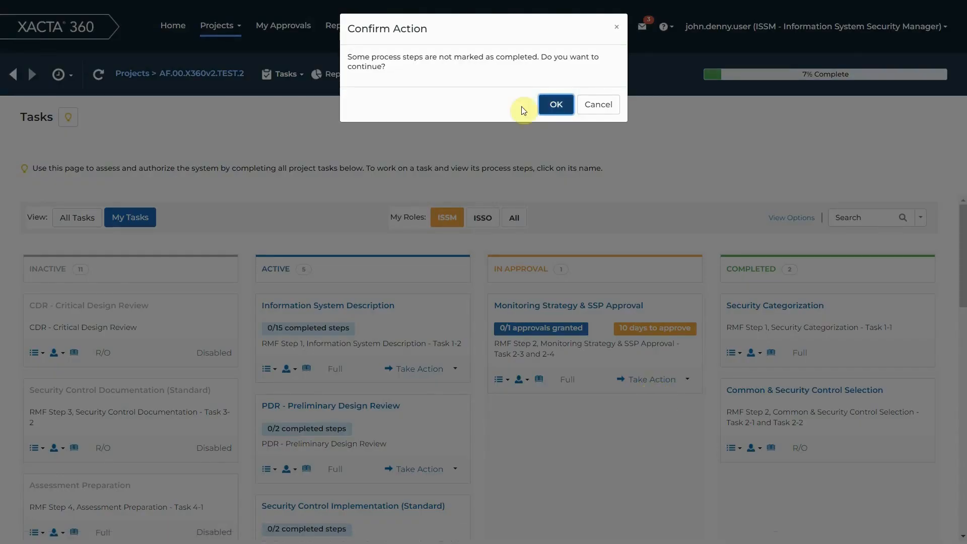
left_click(556, 104)
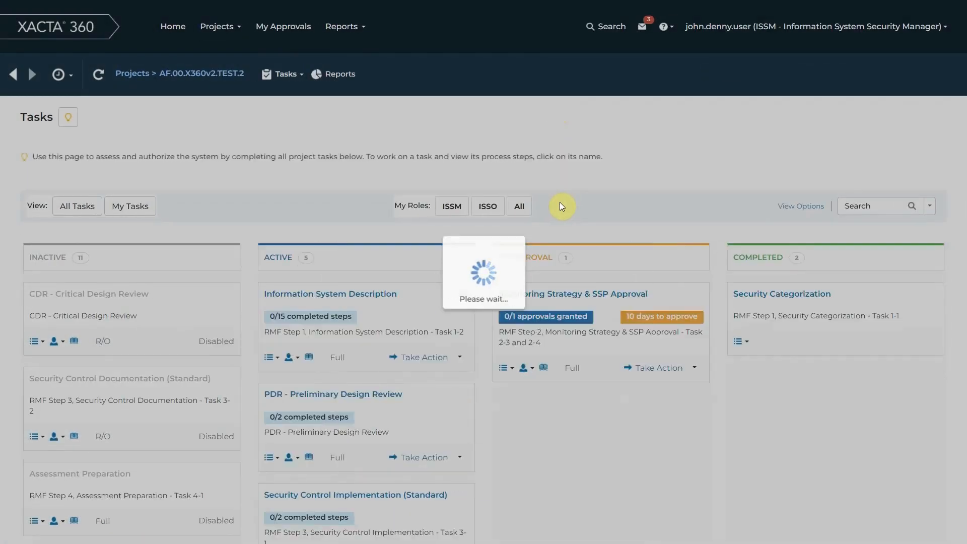
type("Approved")
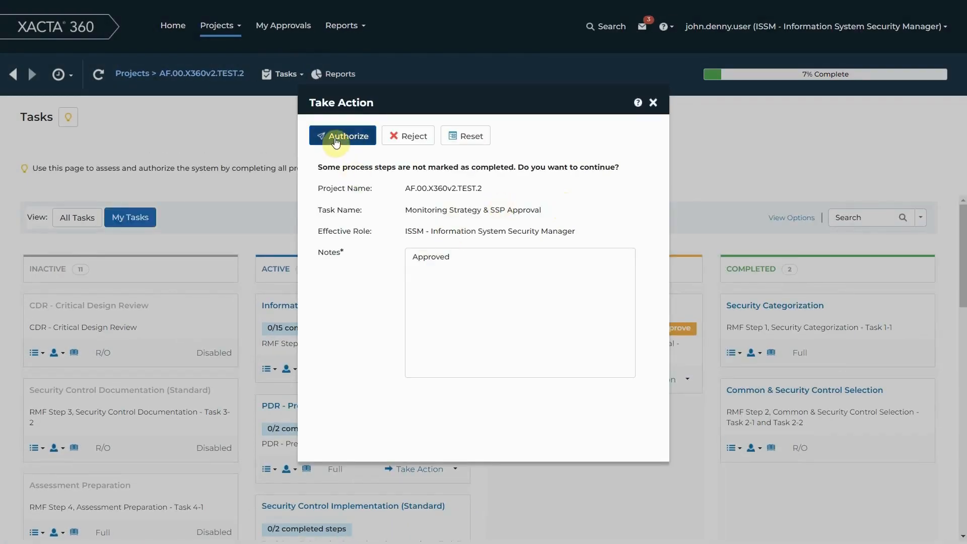
left_click(357, 140)
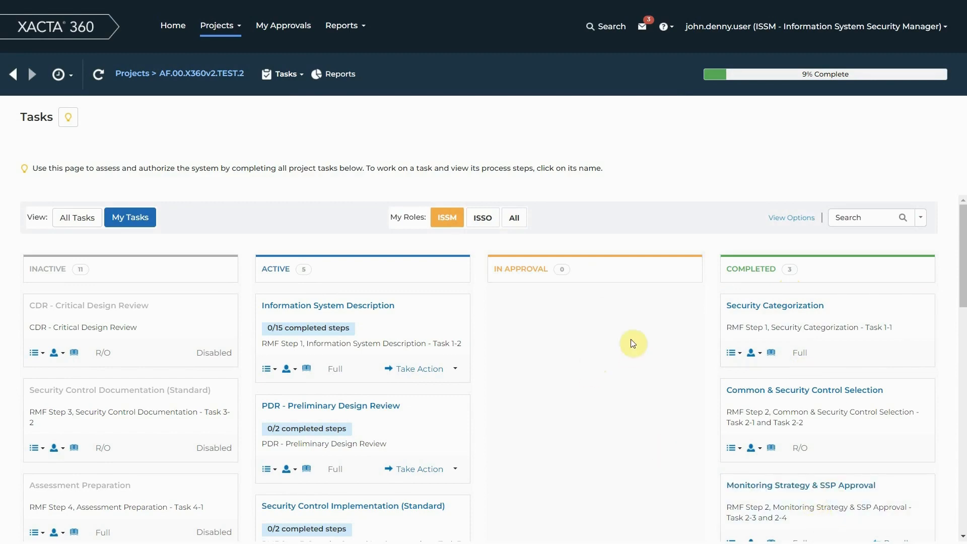
scroll(695, 347, "down", 2)
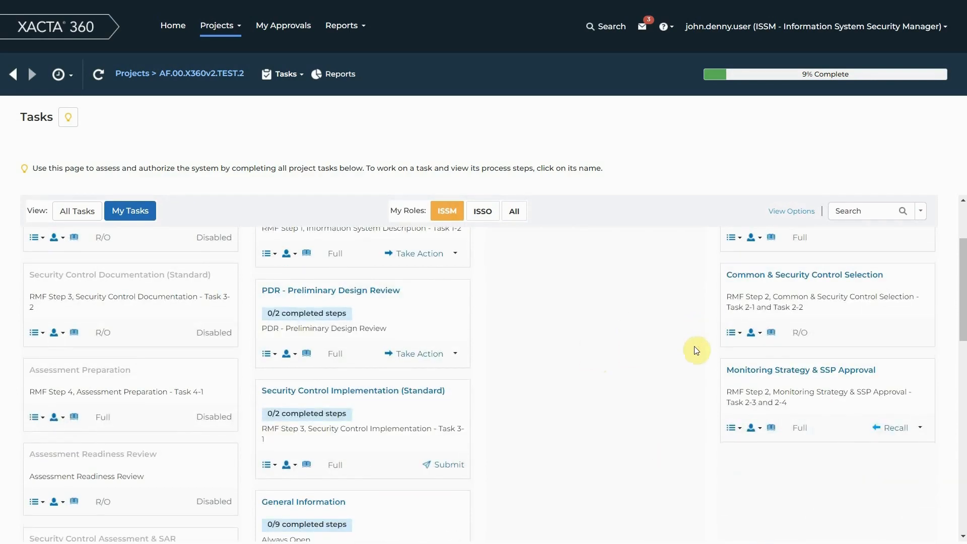
Review the task history of the completed Monitoring Strategy & SSP Approval task, checking who approved it and when.
scroll(696, 350, "up", 2)
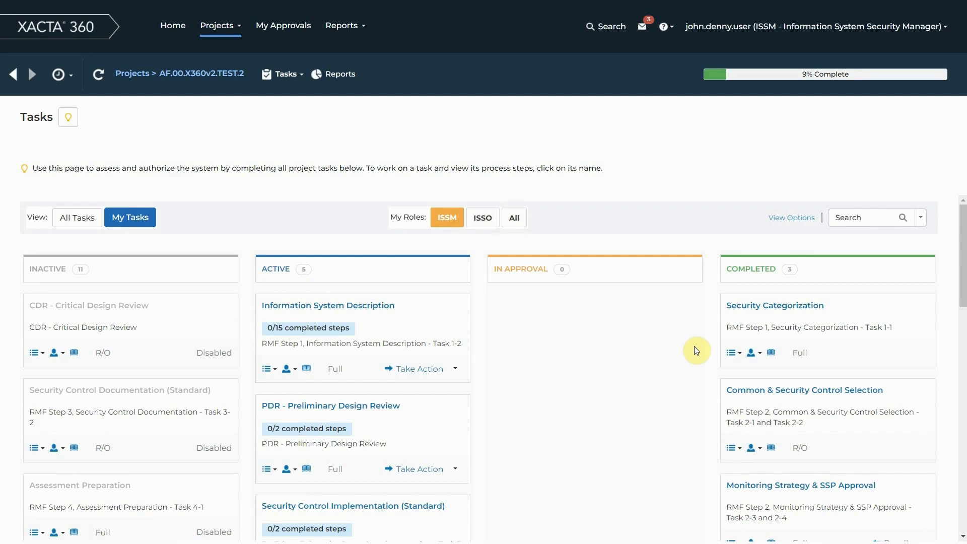
scroll(695, 347, "down", 2)
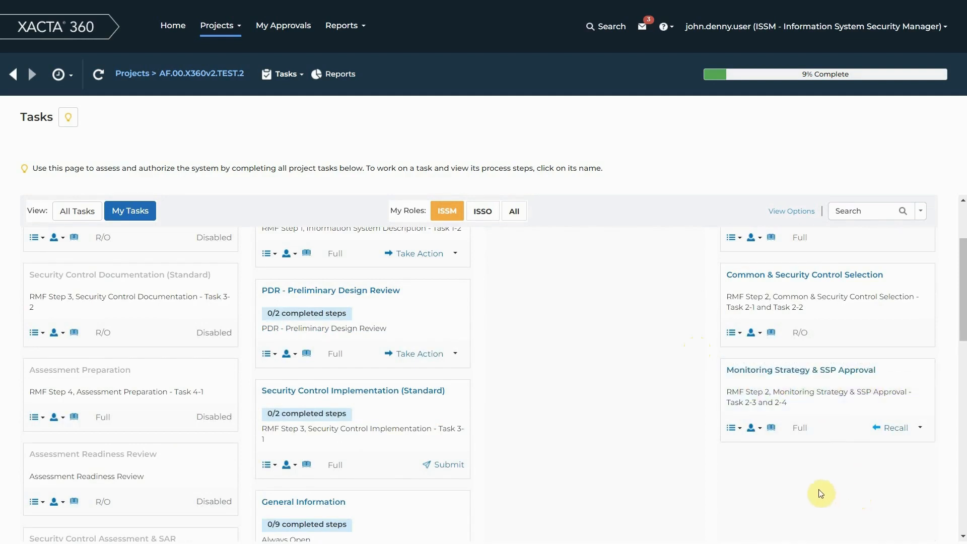
scroll(820, 477, "down", 1)
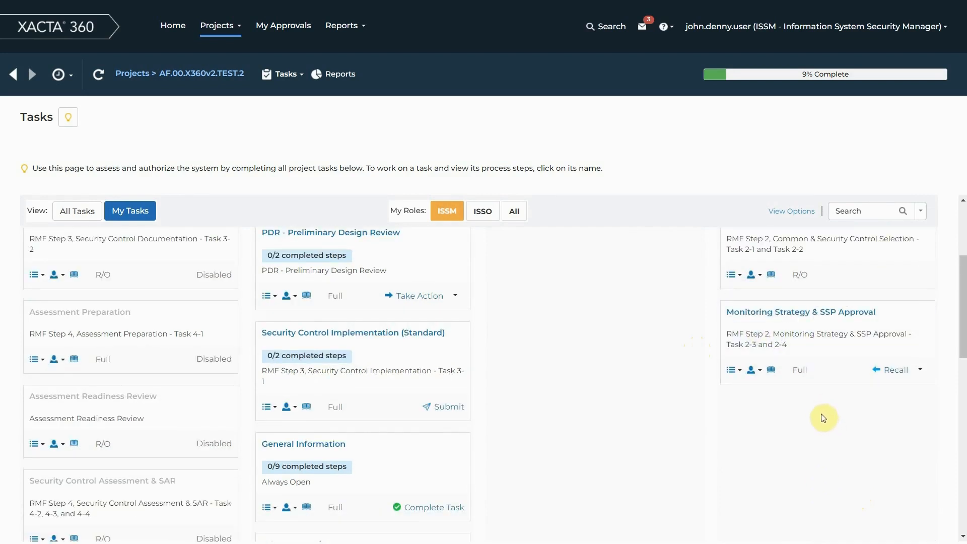
left_click(773, 371)
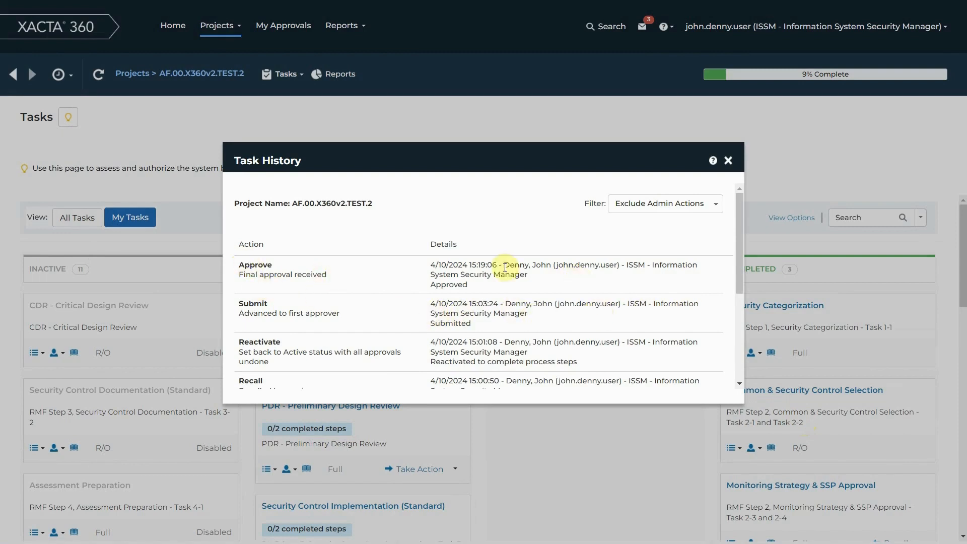
left_click_drag(504, 265, 558, 266)
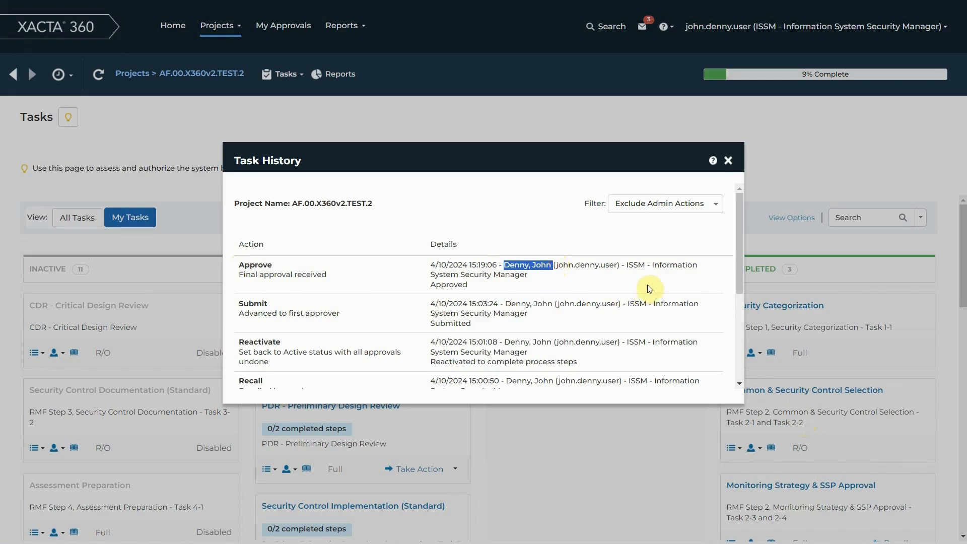
left_click_drag(427, 265, 497, 265)
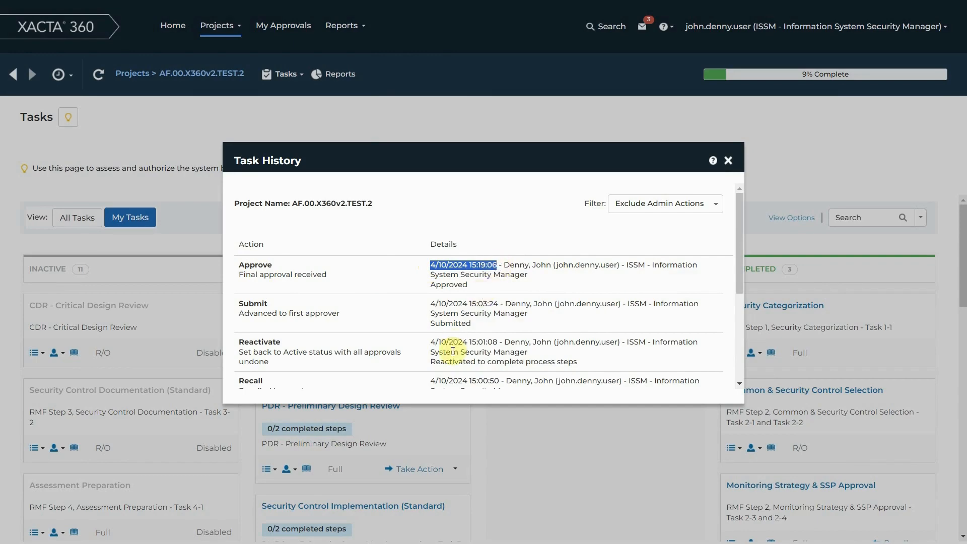
left_click(728, 160)
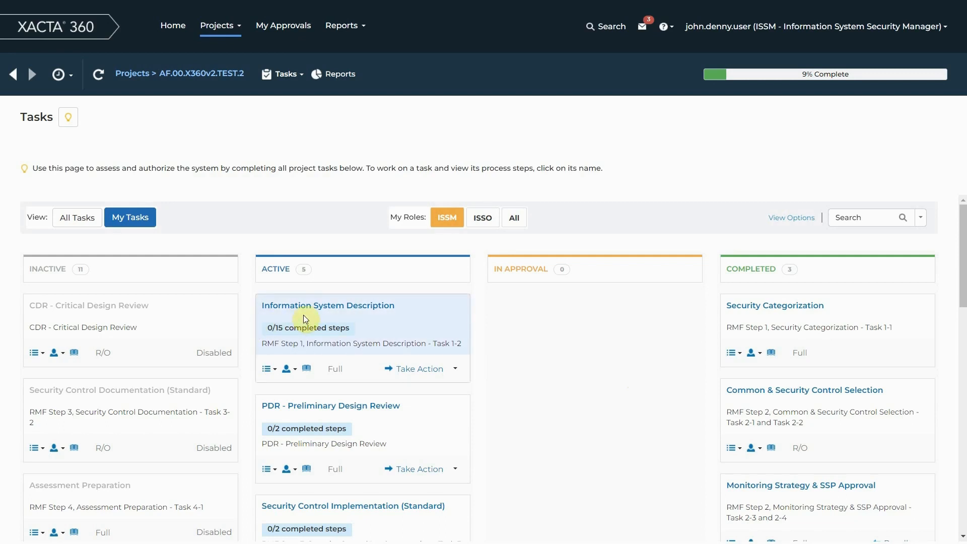
Open the Information System Description task and look through its Introduction, Project Personnel and System Interfaces process steps.
left_click(326, 308)
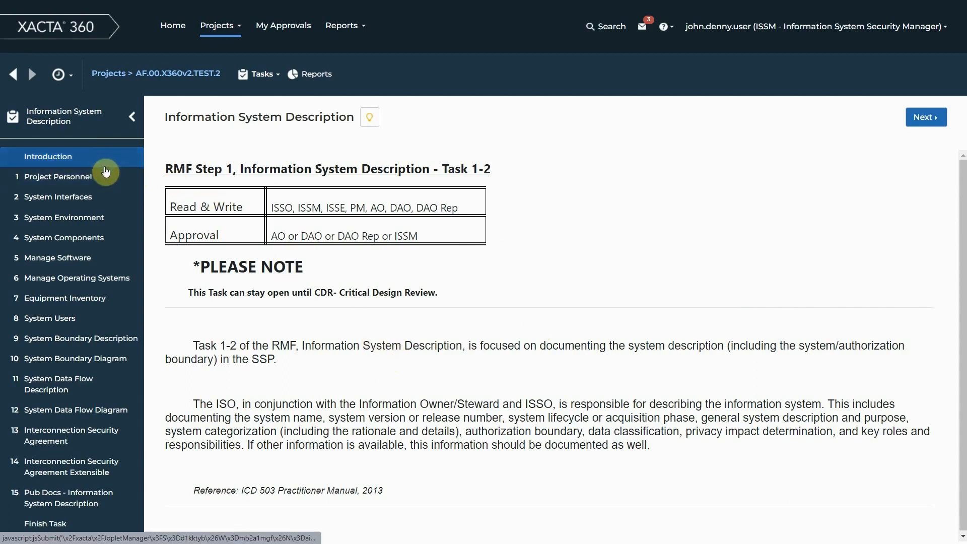
left_click(111, 474)
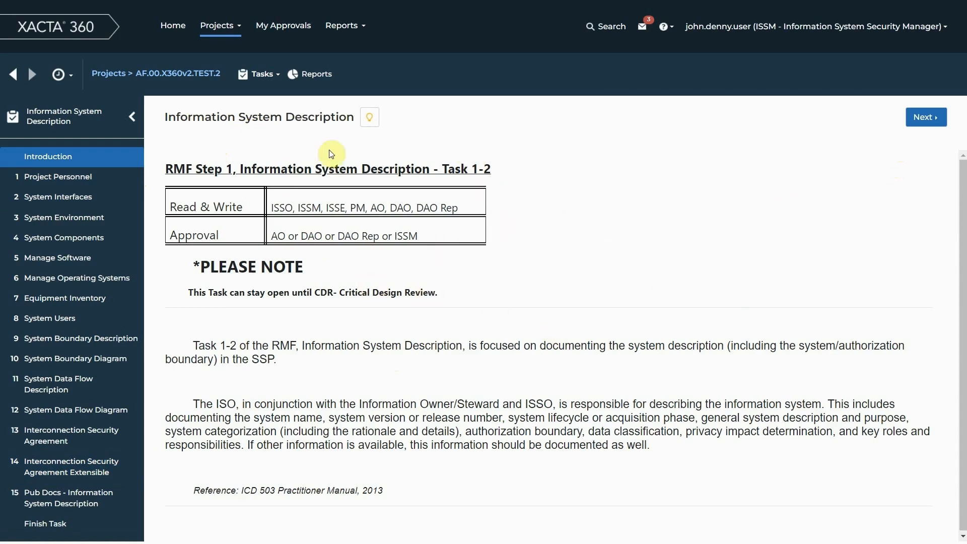
left_click(47, 182)
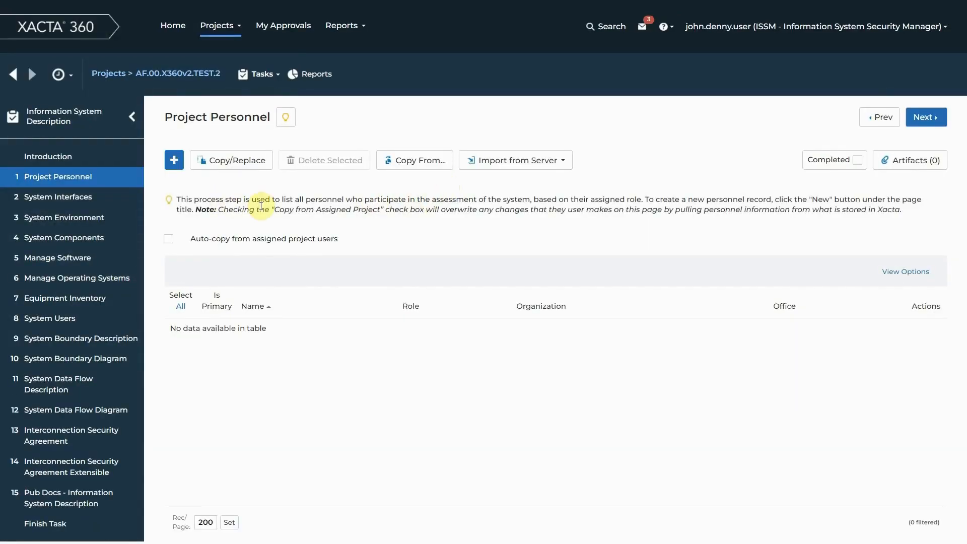
left_click_drag(166, 118, 275, 120)
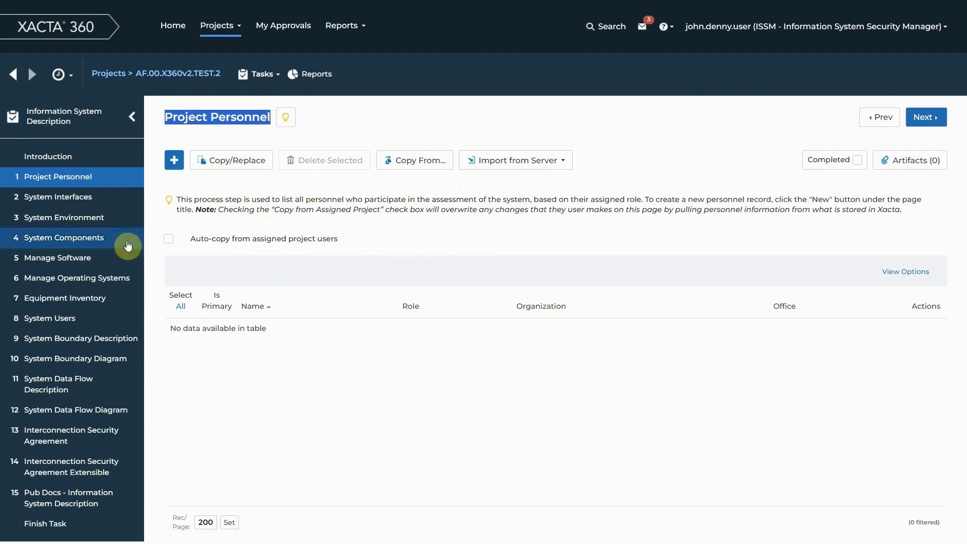
left_click(77, 194)
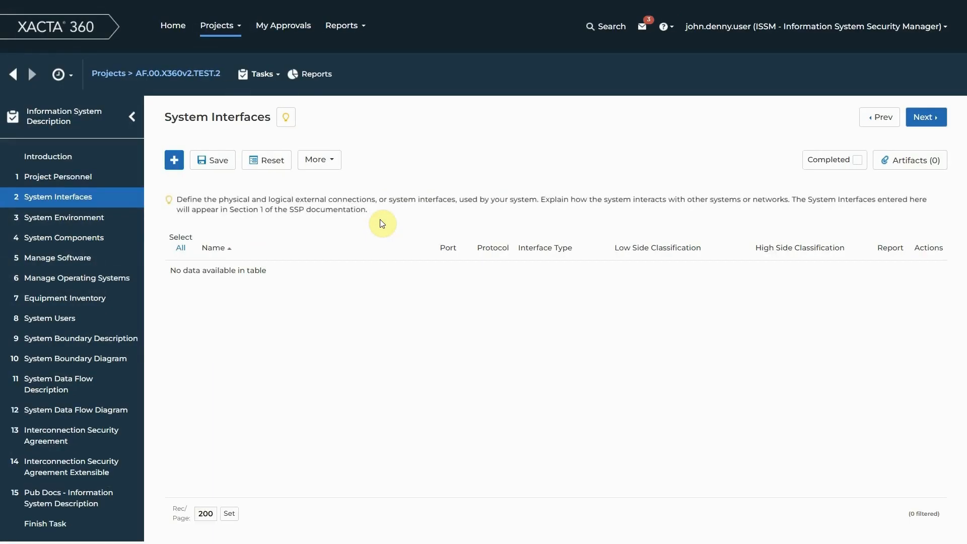
In the System Environment process step, edit the Main Location record and rename it "Lackland AFB".
left_click(107, 218)
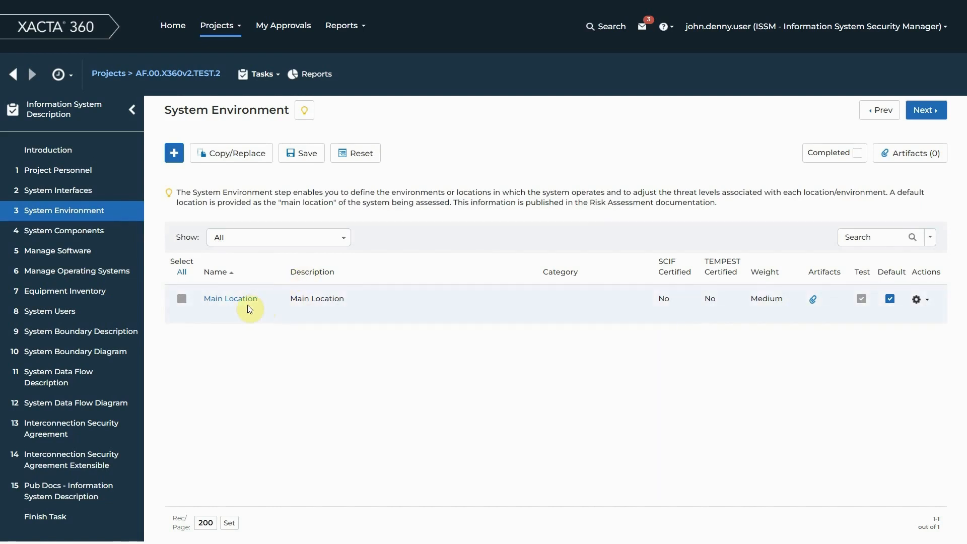
left_click(928, 303)
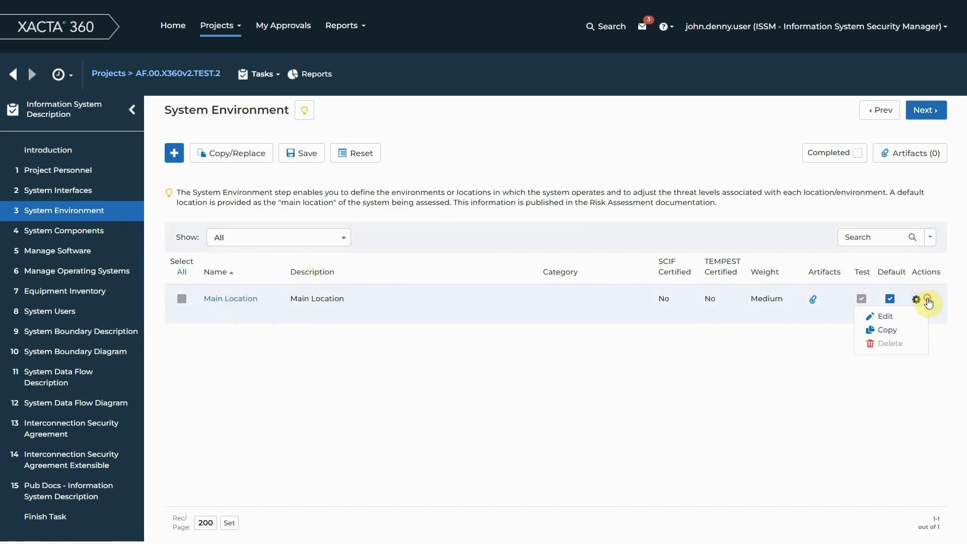
left_click(887, 317)
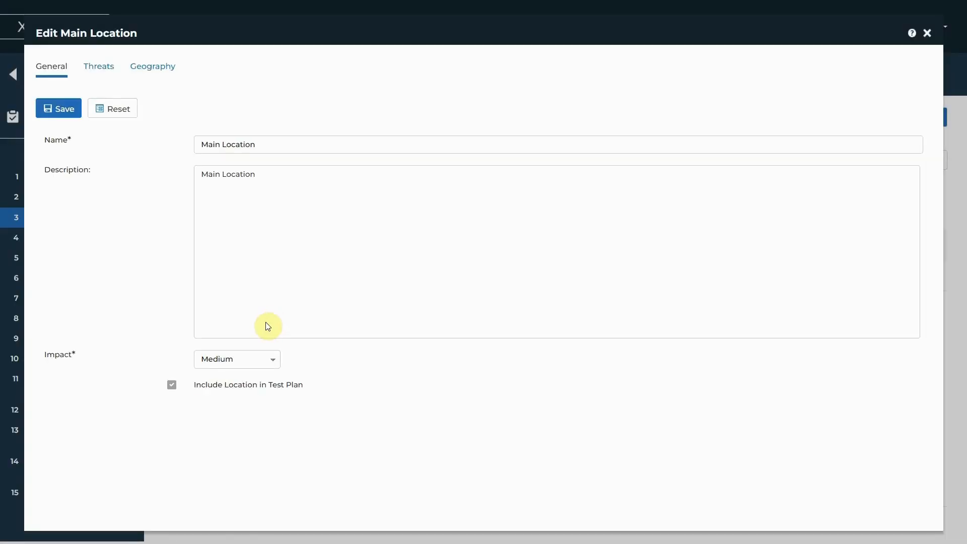
left_click_drag(264, 144, 172, 151)
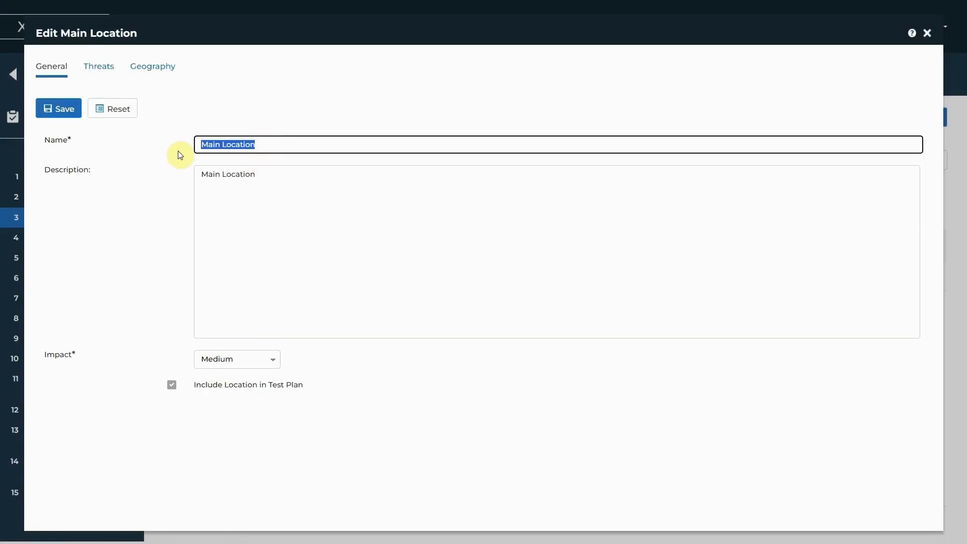
type("Lackland AF")
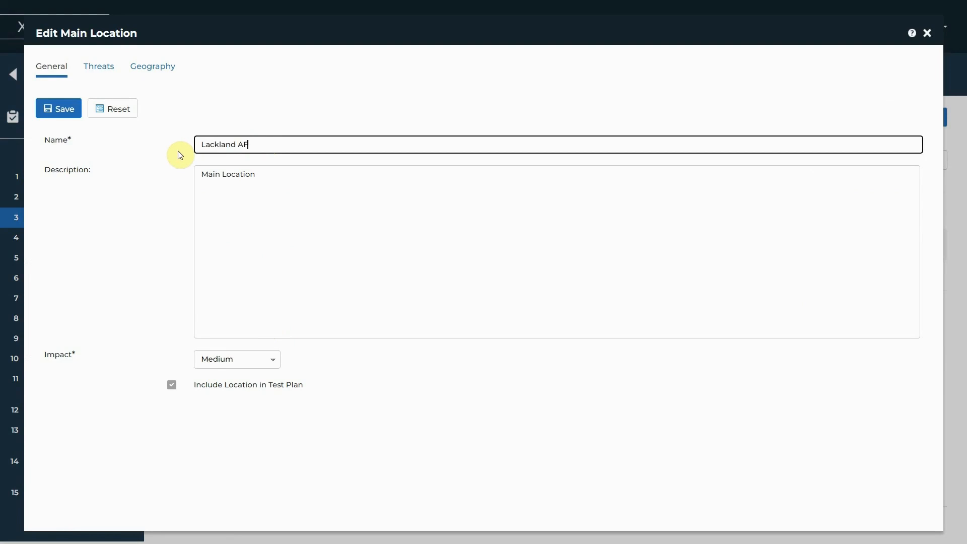
type("B")
key("Tab")
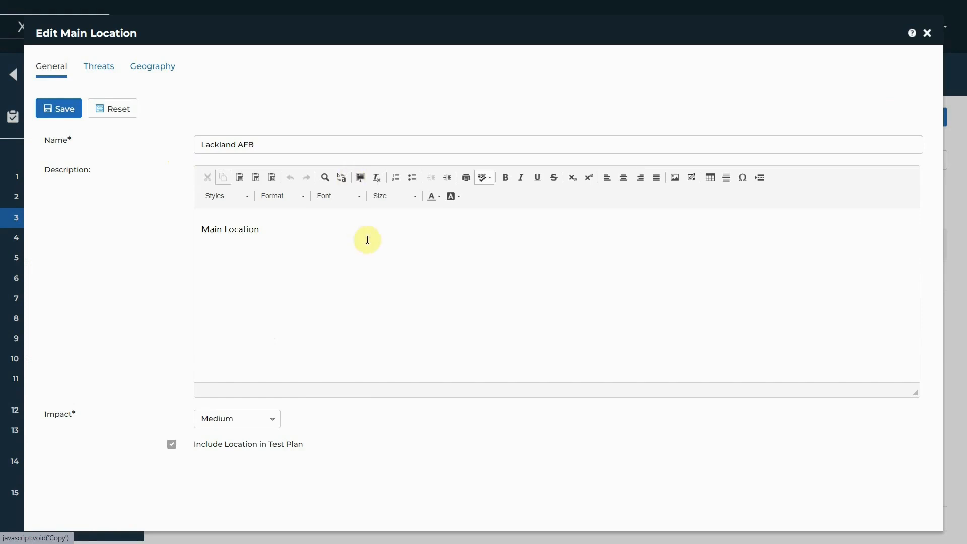
Replace the location's description with "Lackland AFB", set its impact to Low, and save and close the record.
left_click_drag(313, 242, 151, 237)
type("Lackland AFB")
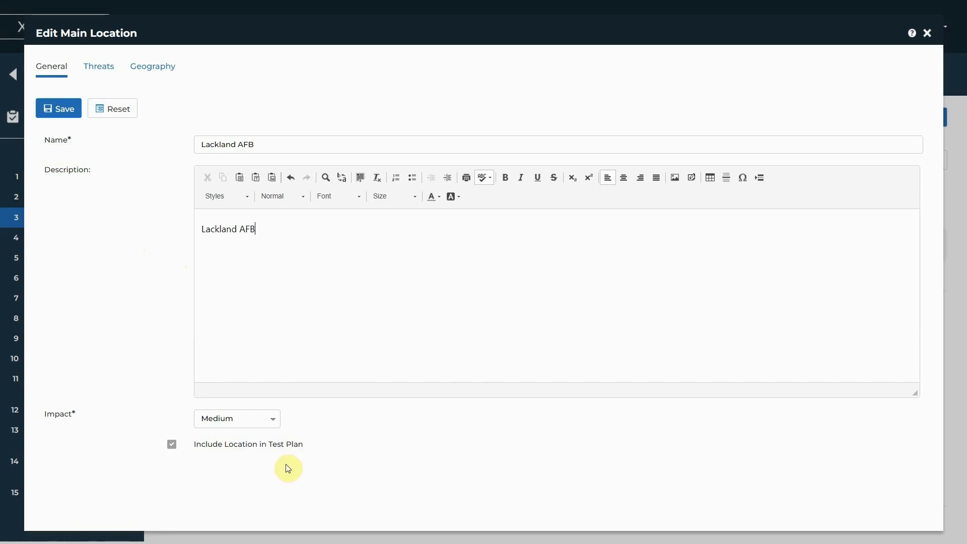
left_click(263, 425)
left_click(239, 444)
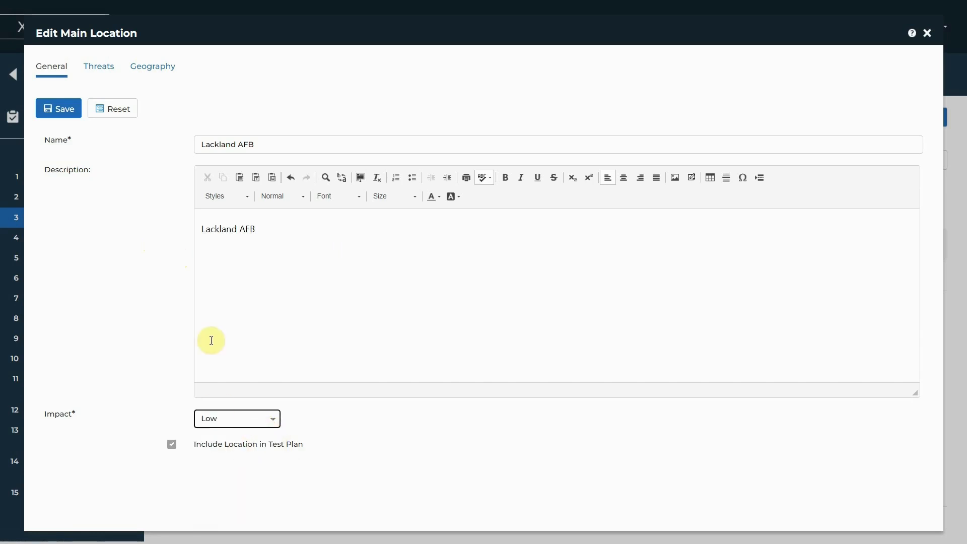
left_click(64, 109)
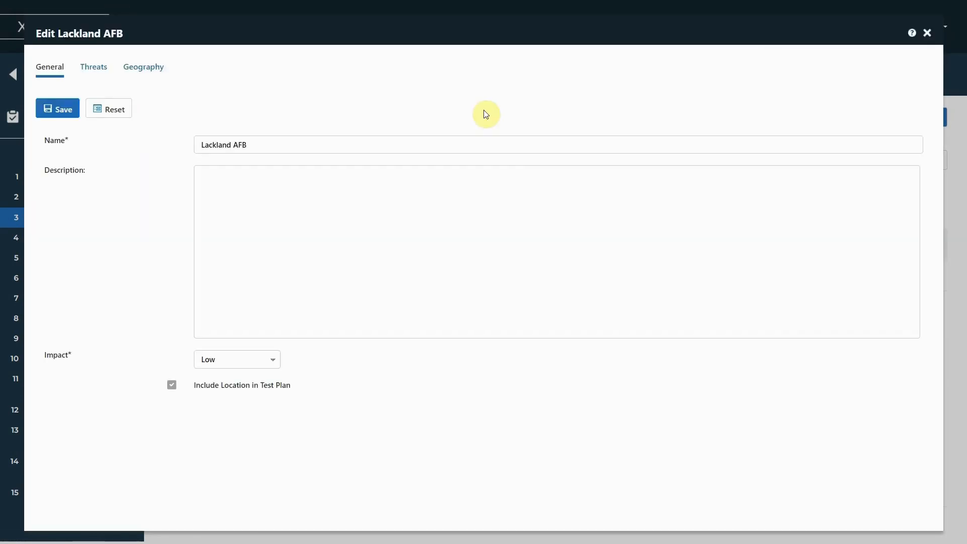
left_click(927, 33)
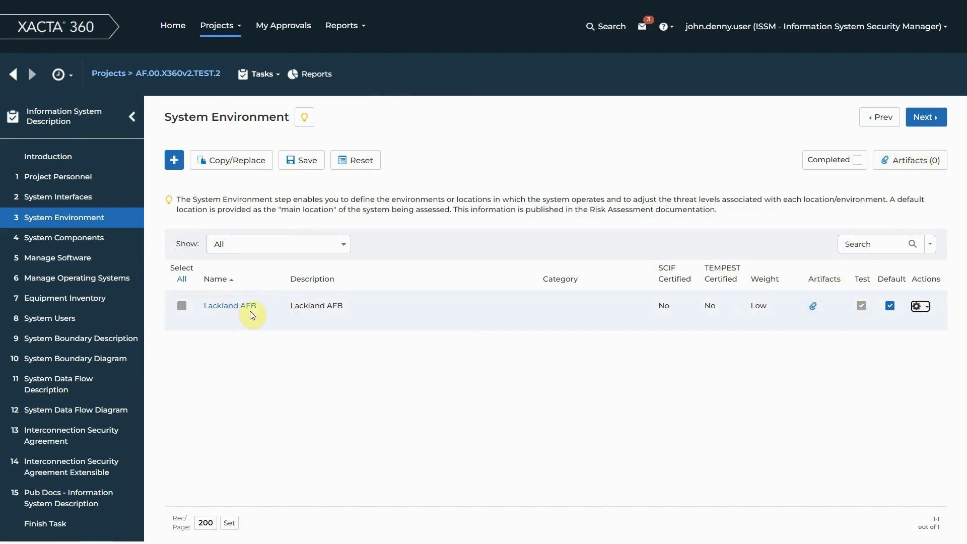
Check the artifact list of the System Environment process step and mark the process step as completed.
left_click(907, 171)
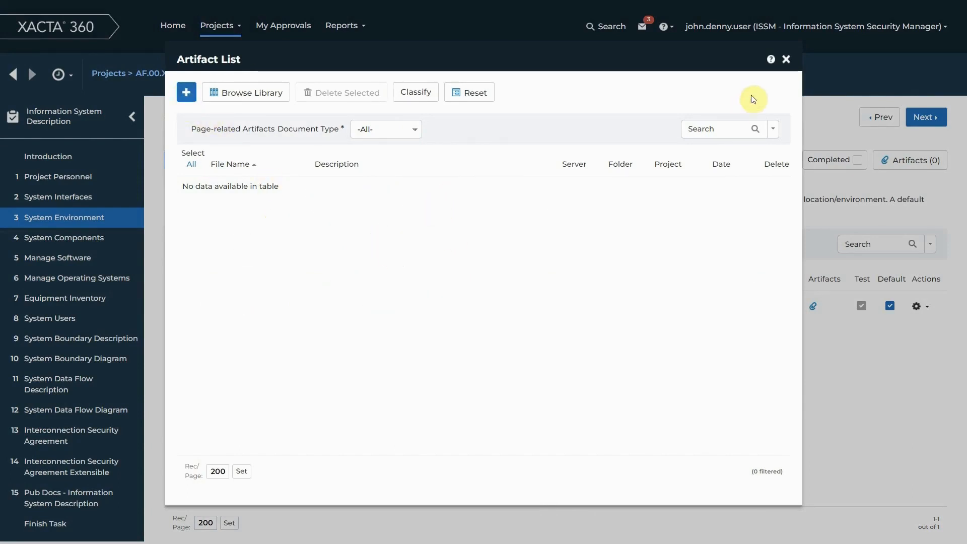
left_click(786, 59)
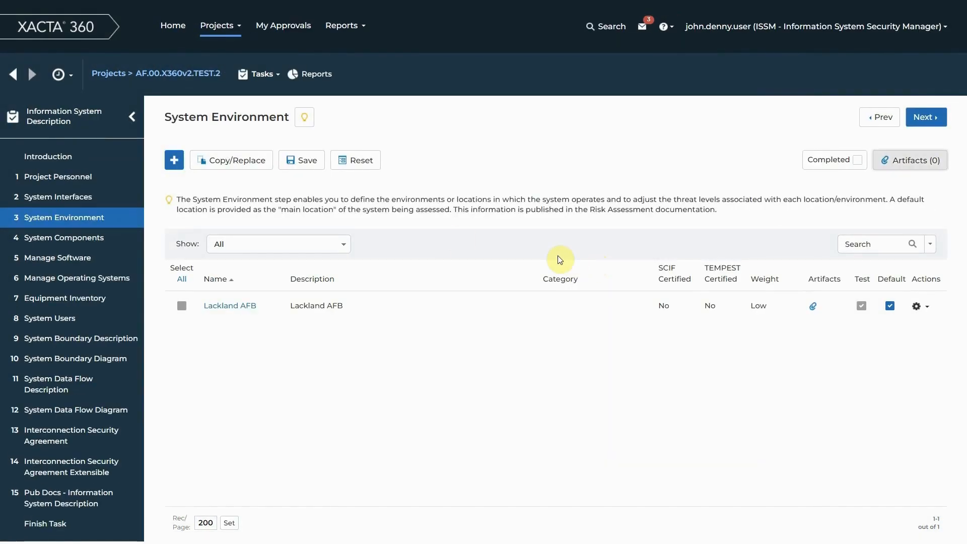
left_click(858, 161)
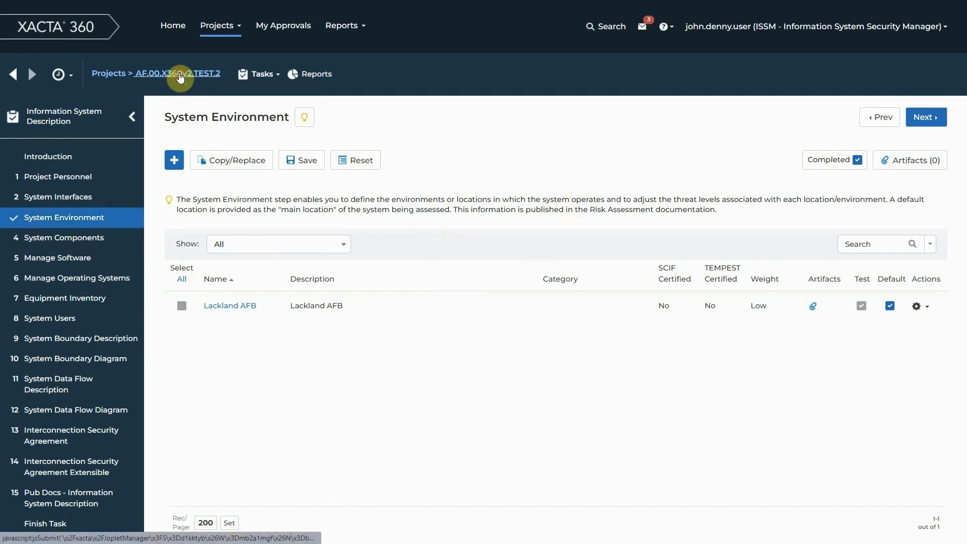
Return to the tasks of project AF.00.X360v2.TEST.2 and review the completion status of the Information System Description task's process steps.
left_click(180, 74)
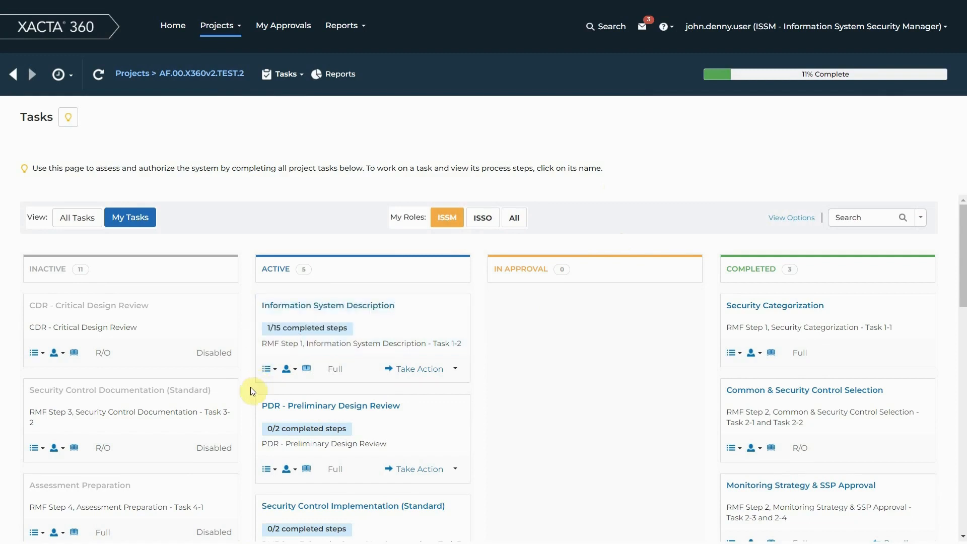
scroll(250, 387, "down", 1)
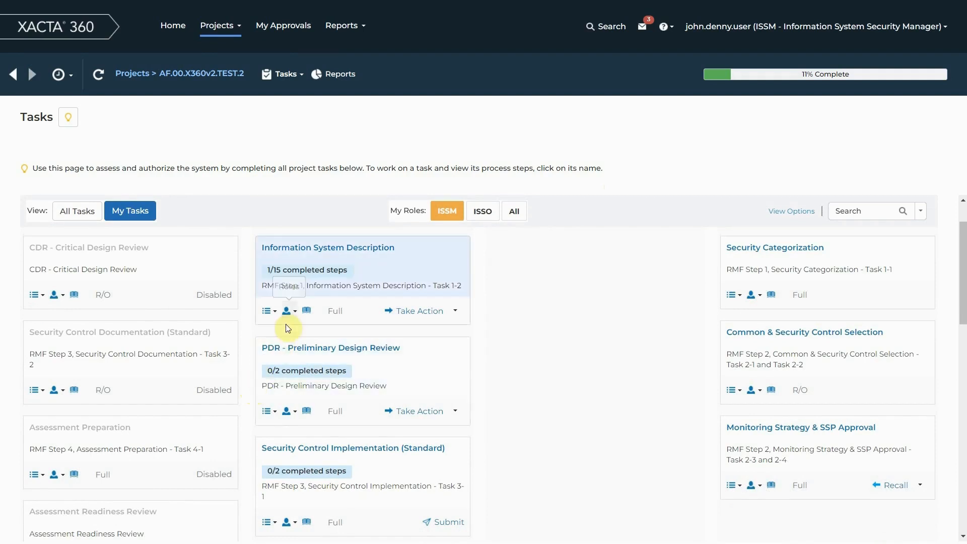
left_click(276, 316)
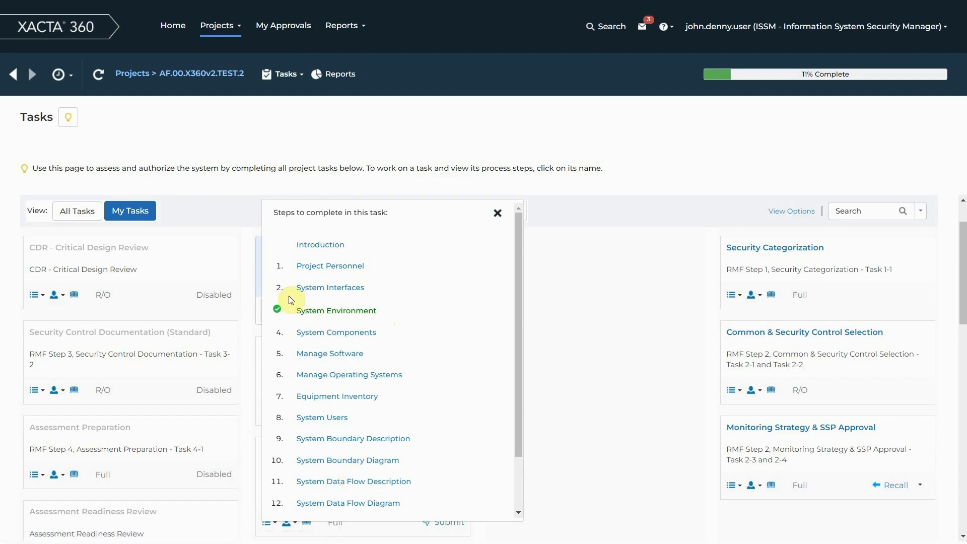
left_click(497, 218)
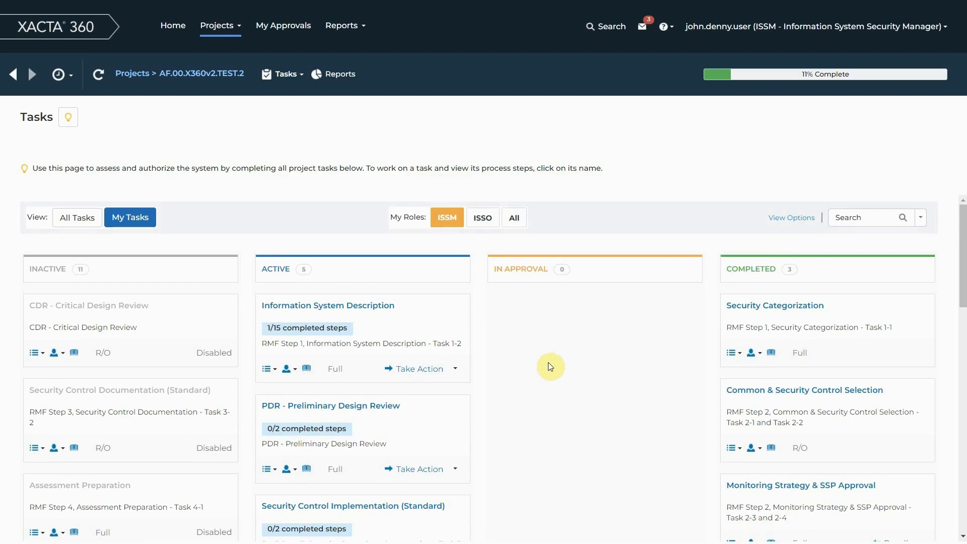
Open project AF.00.X360v2.TEST.3 and review access to the CDR - Critical Design Review task by role, switching from ISSE to PM.
left_click(141, 74)
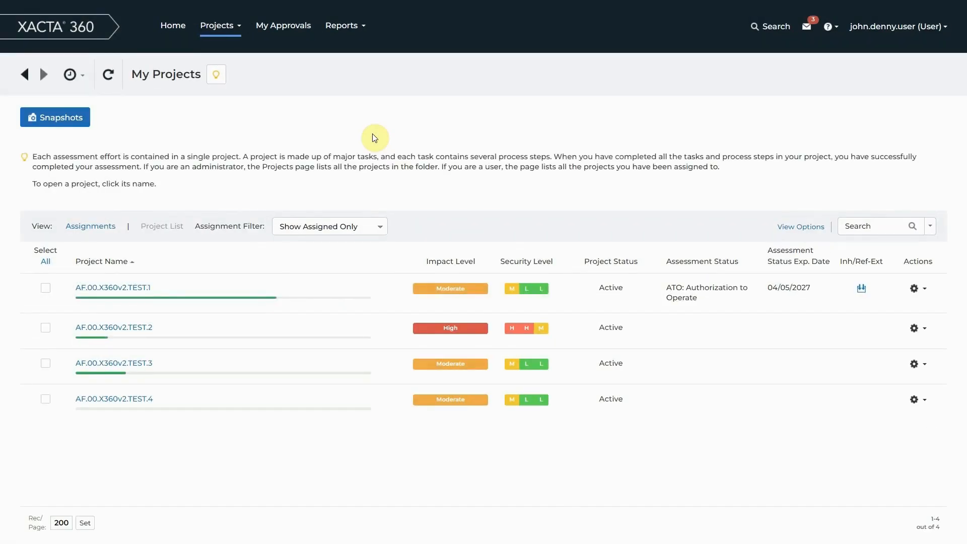
left_click(136, 365)
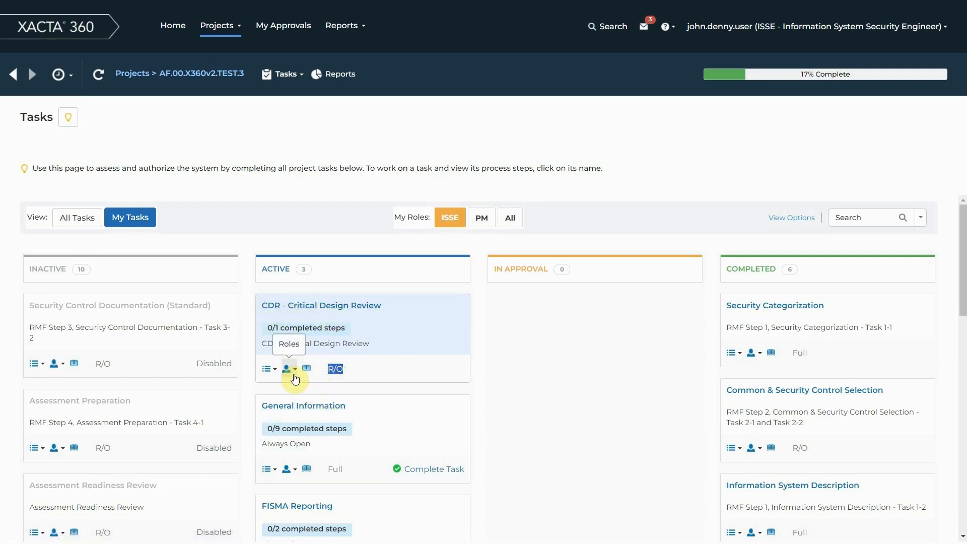
left_click(295, 377)
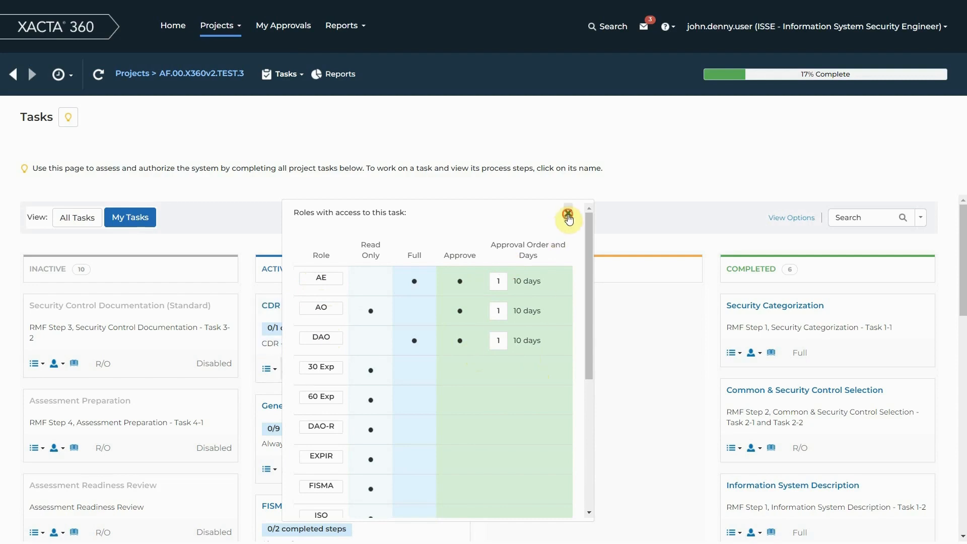
left_click(567, 216)
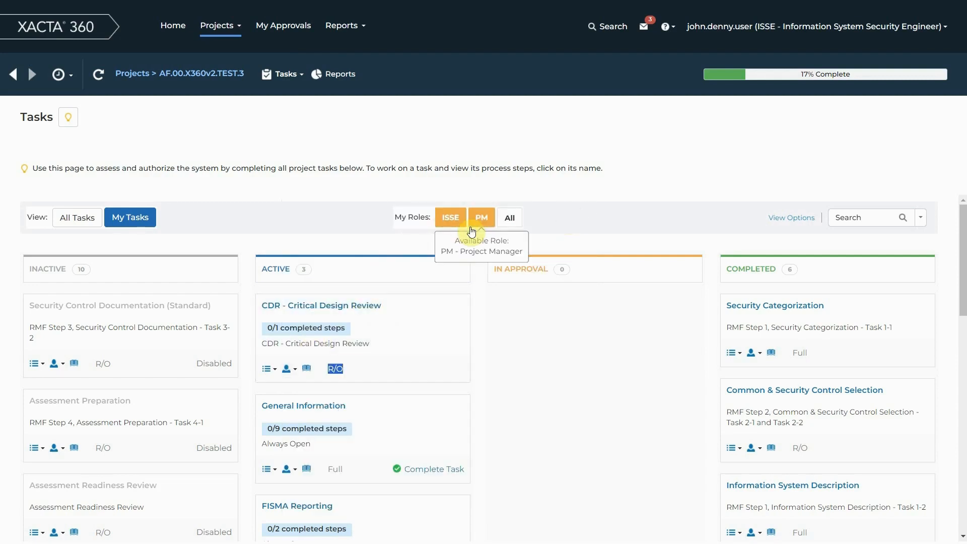
left_click(479, 220)
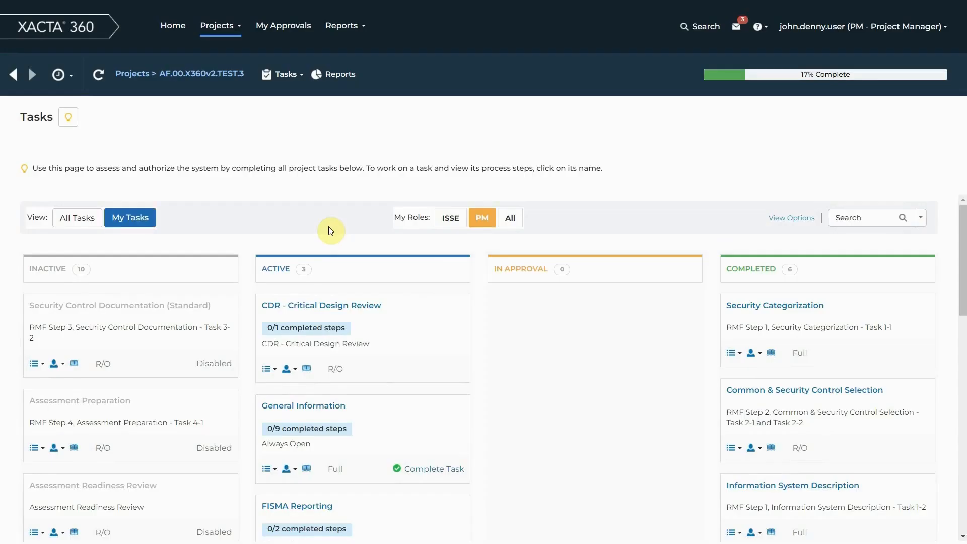
double_click(329, 371)
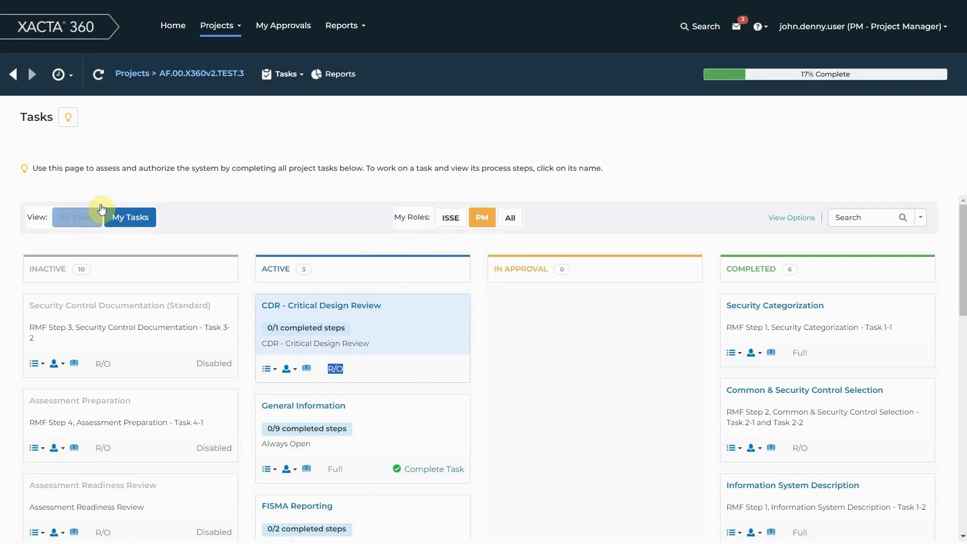
Open project AF.00.X360v2.TEST.4 from the projects list and review its active tasks under the DAO role.
left_click(205, 76)
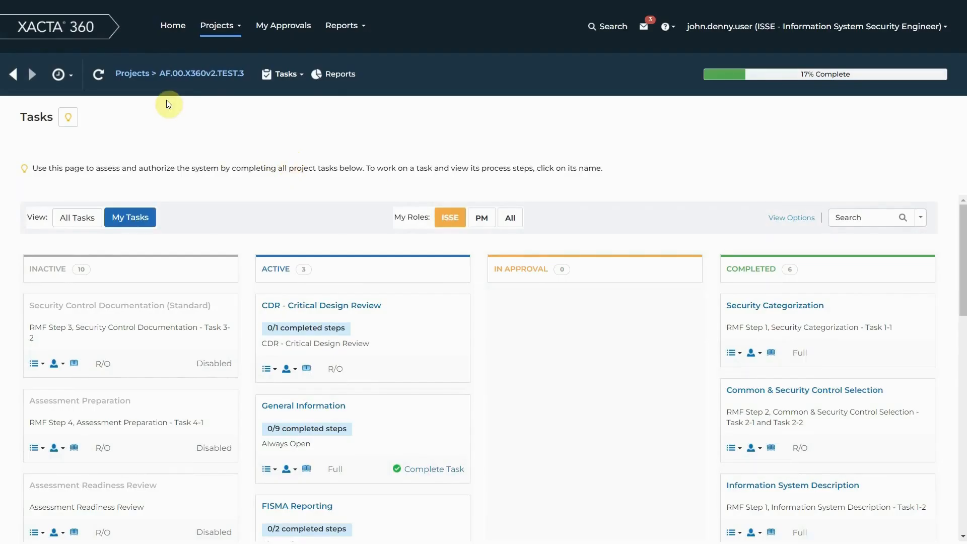
left_click(132, 74)
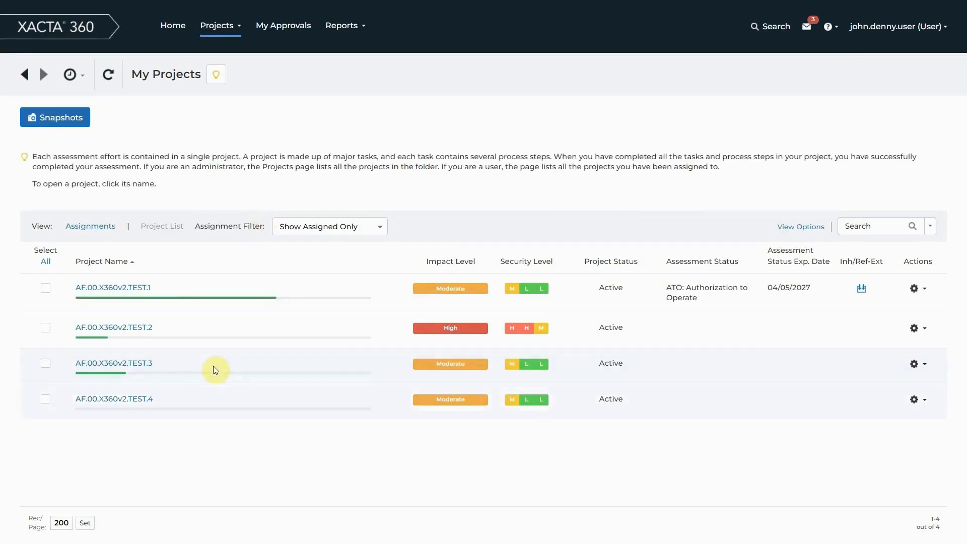
left_click(145, 399)
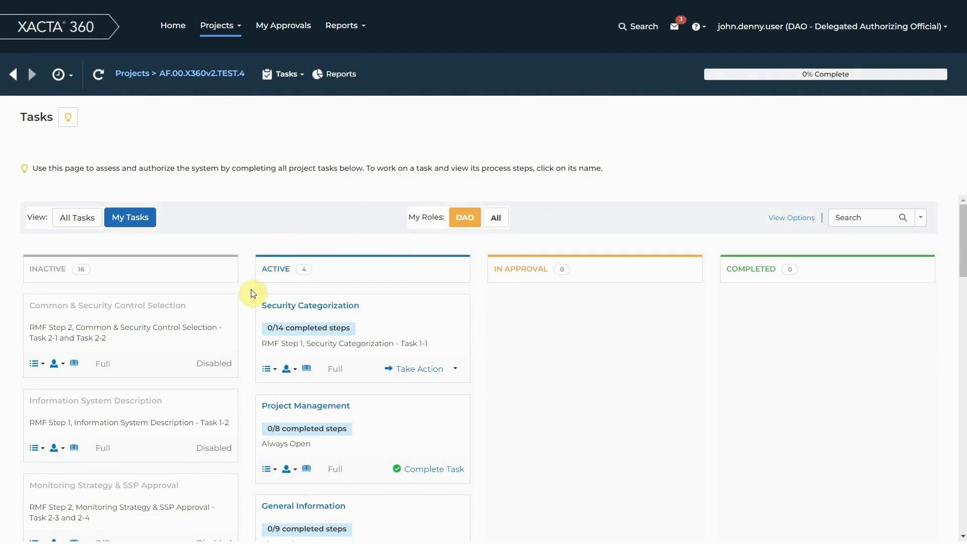
scroll(253, 294, "down", 1)
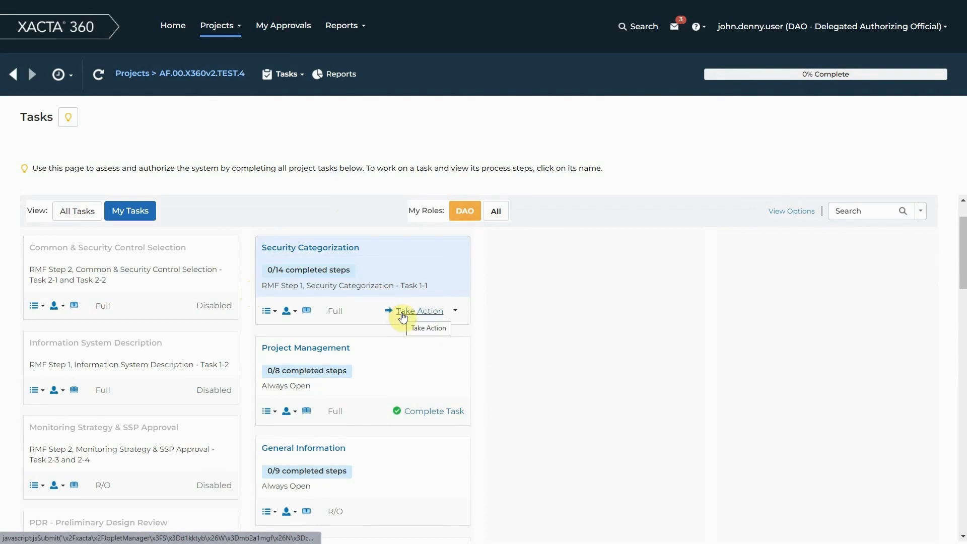
scroll(376, 342, "up", 1)
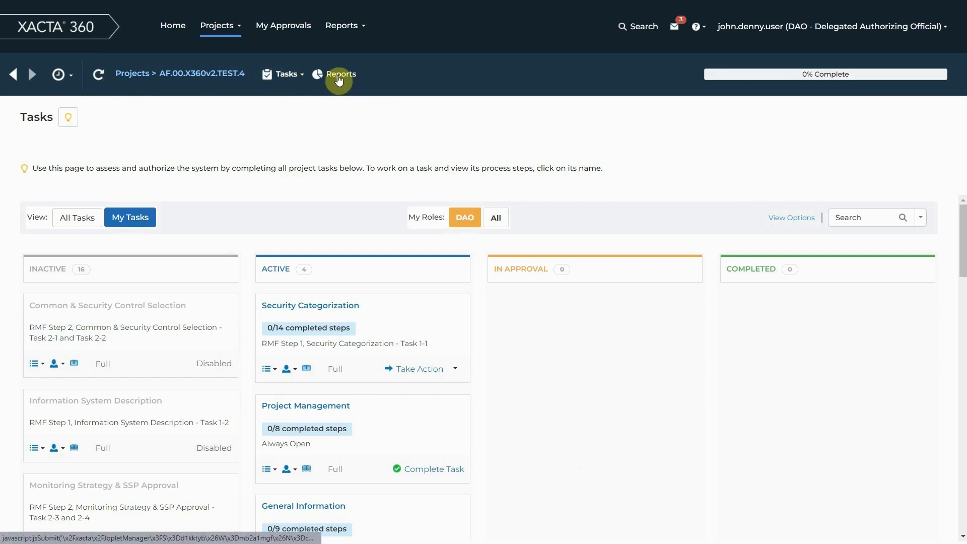
Check the available enterprise report categories, then open the project-level Reports Introduction for AF.00.X360v2.TEST.4 and review its listed reports.
left_click(351, 28)
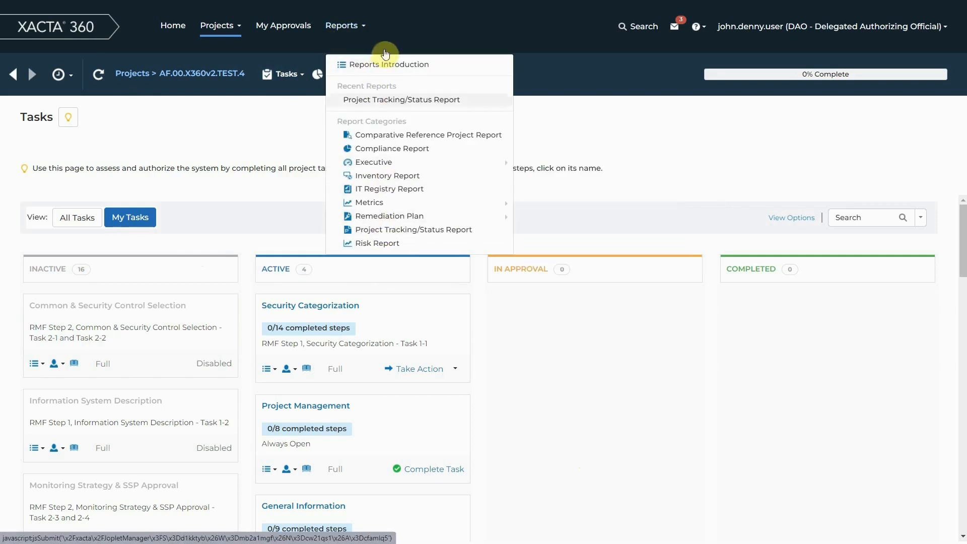
left_click(207, 125)
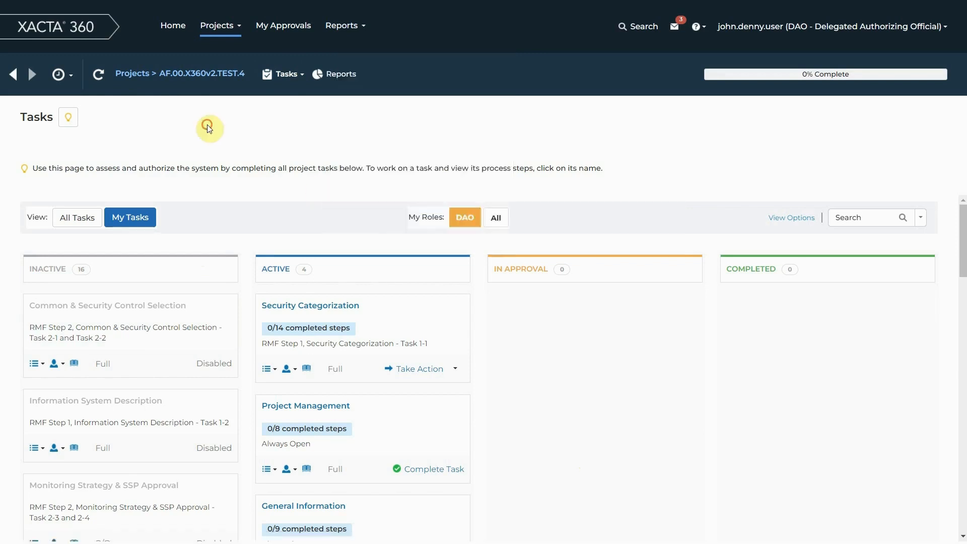
left_click(337, 76)
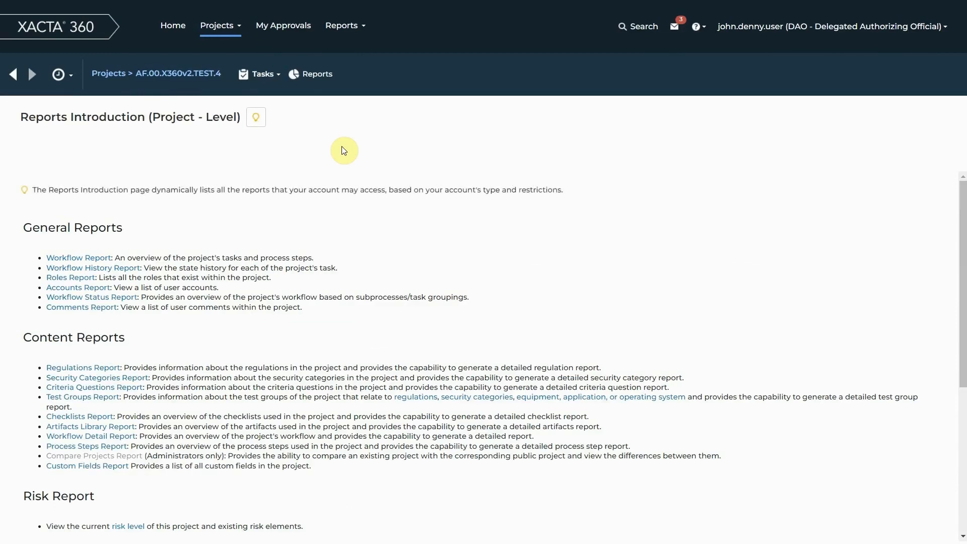
left_click_drag(153, 116, 237, 121)
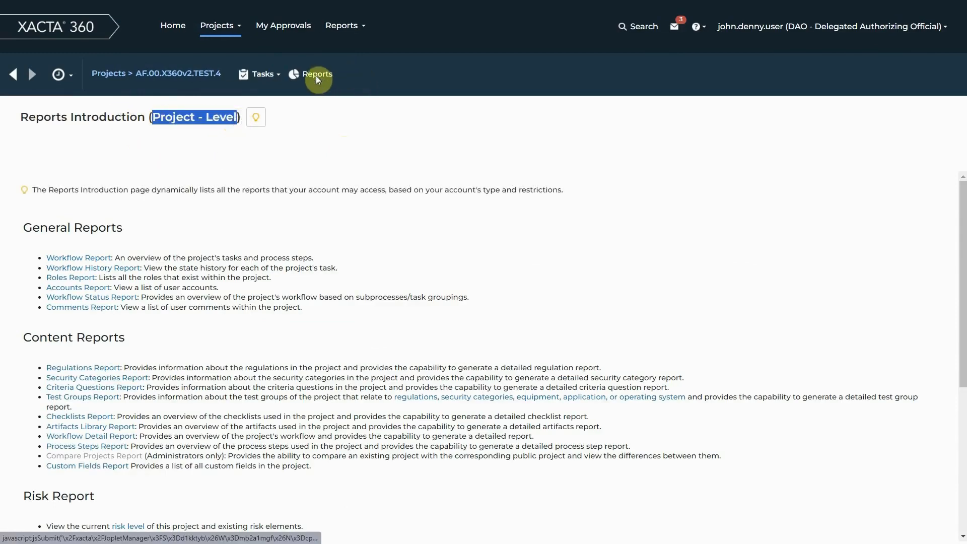
scroll(170, 262, "down", 2)
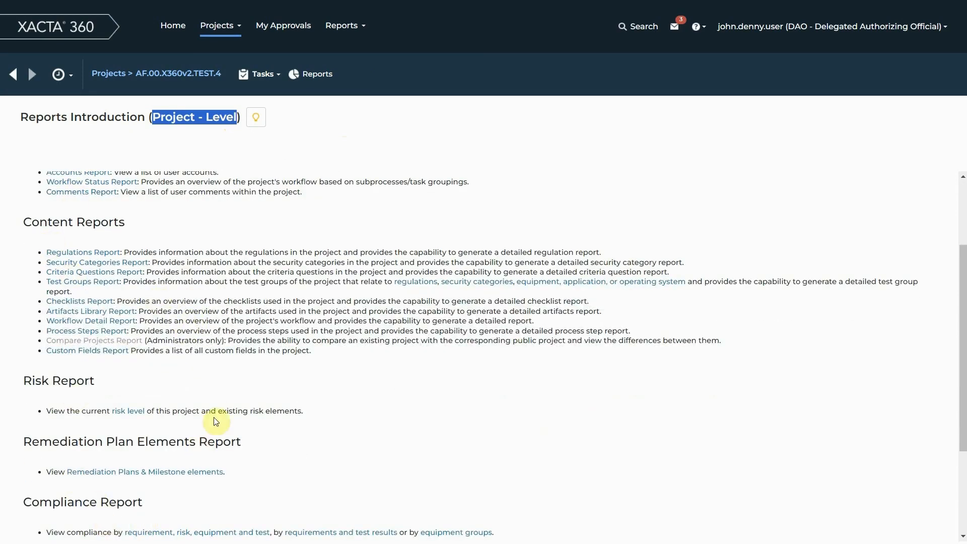
scroll(224, 403, "up", 2)
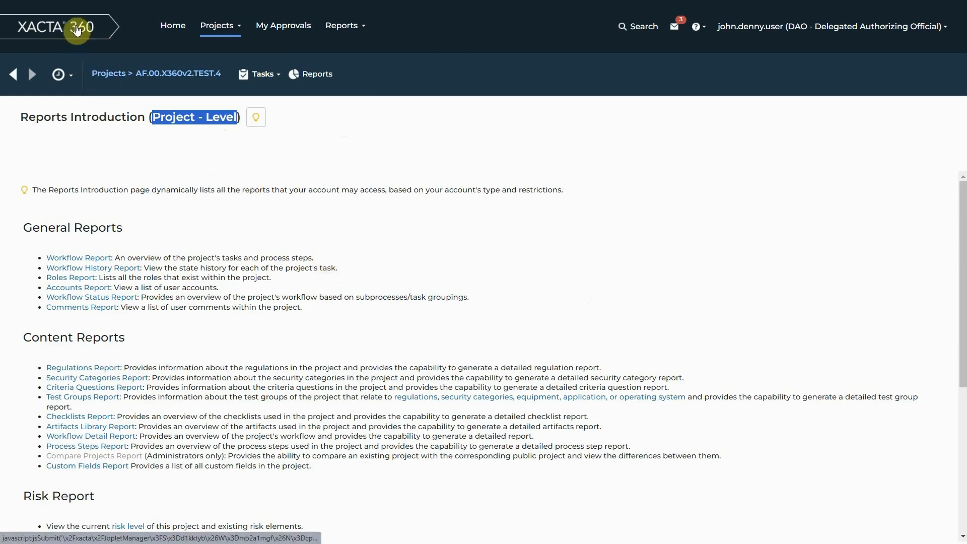
Go from the home page to My Projects and compare its Assignments view with the Project List view.
left_click(170, 31)
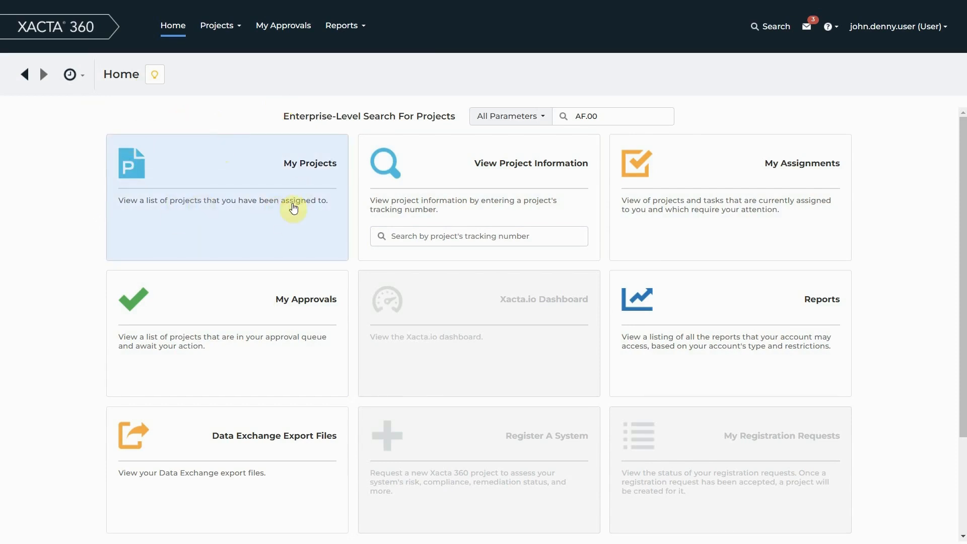
left_click(254, 163)
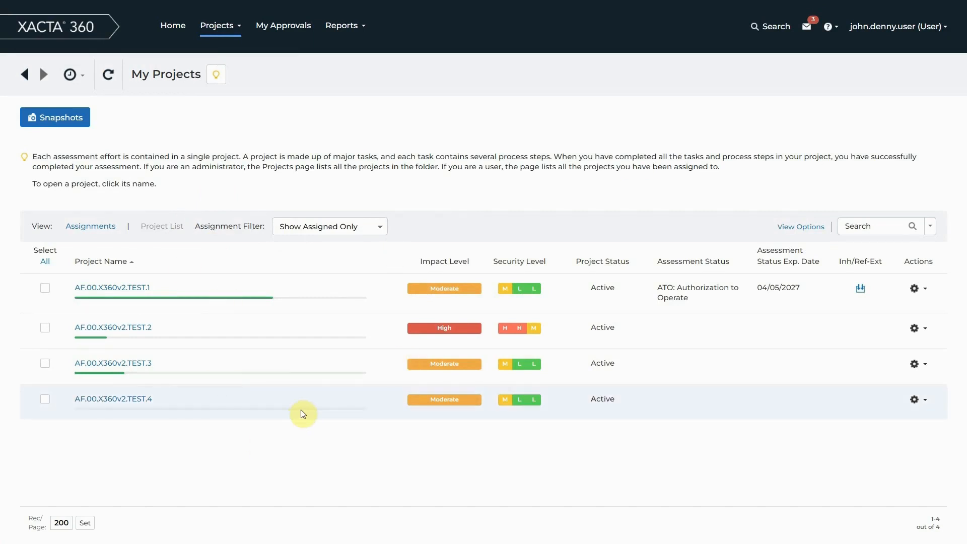
left_click(89, 226)
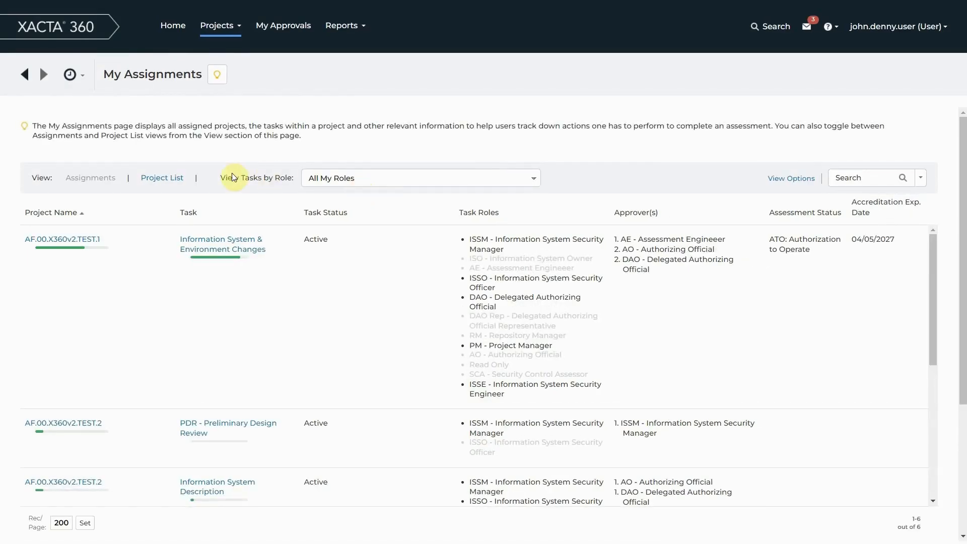
left_click(170, 182)
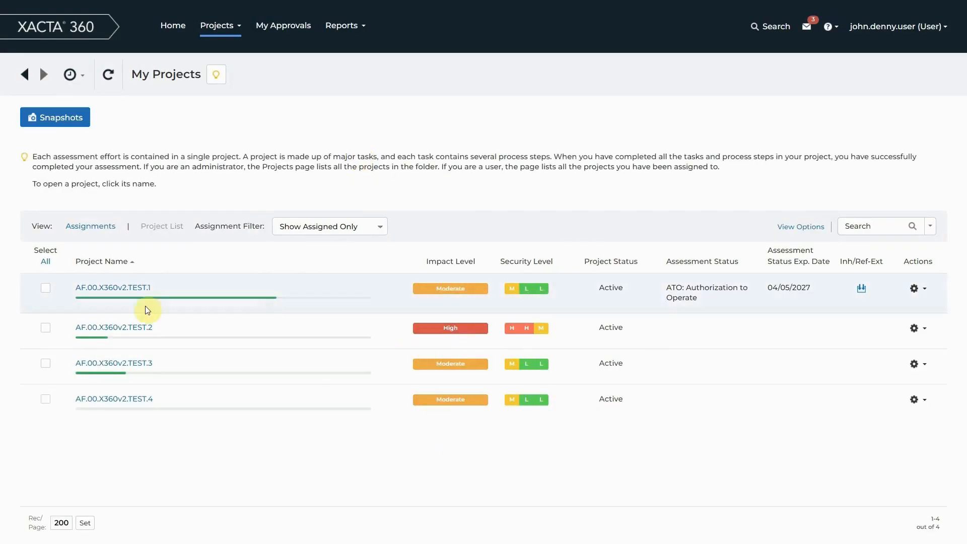
Open project AF.00.X360v2.TEST.3, switch the role to PM, and view the General Information task's process steps.
left_click(134, 362)
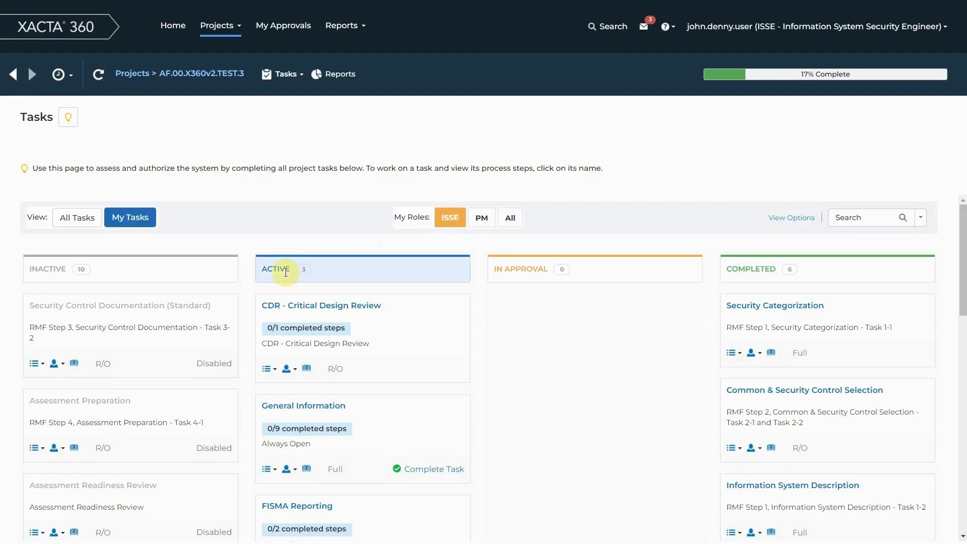
left_click(484, 220)
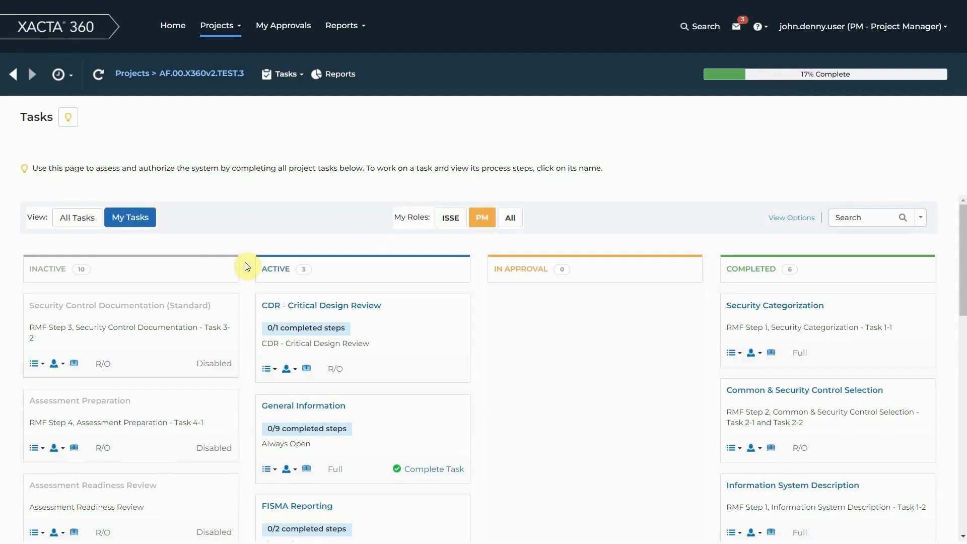
scroll(245, 304, "down", 1)
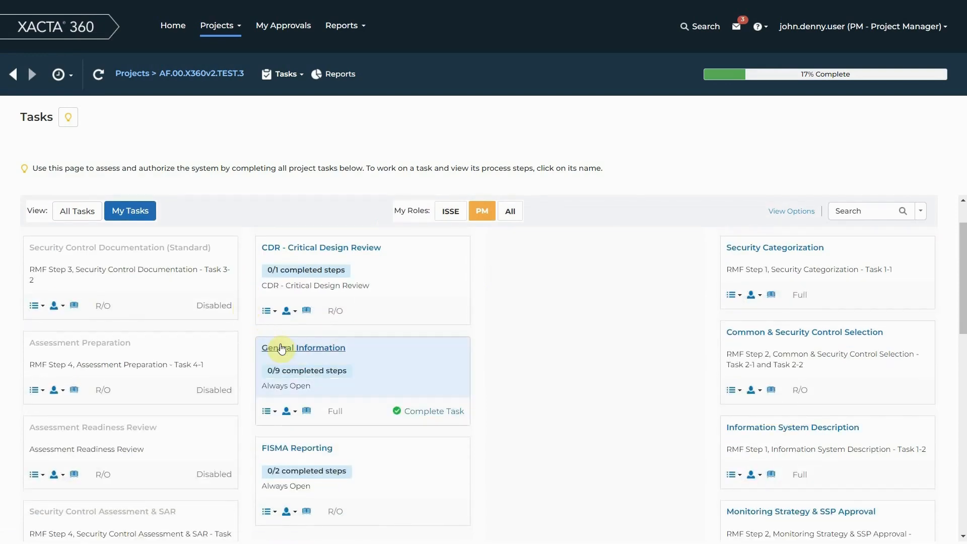
left_click(281, 347)
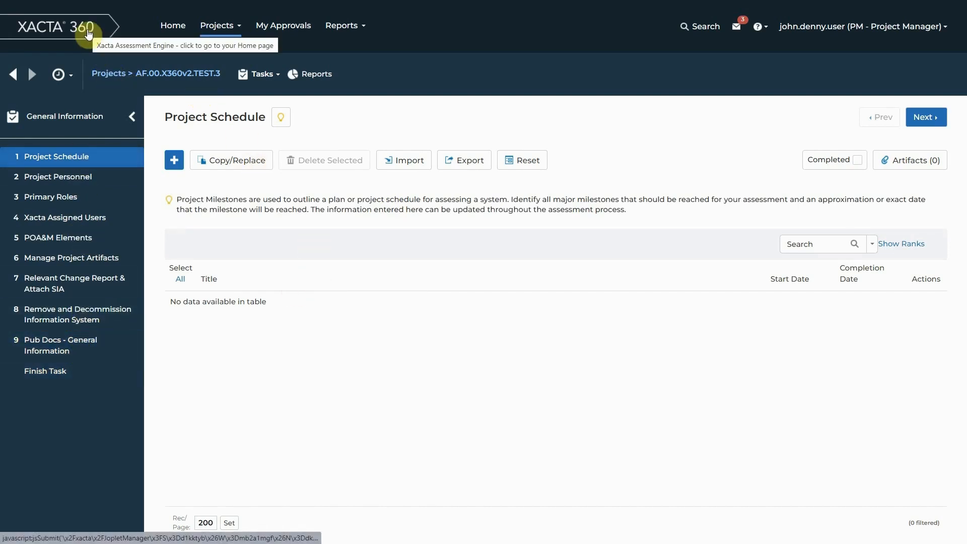
Return to the My Projects list by way of the home page and log off from the account.
left_click(88, 33)
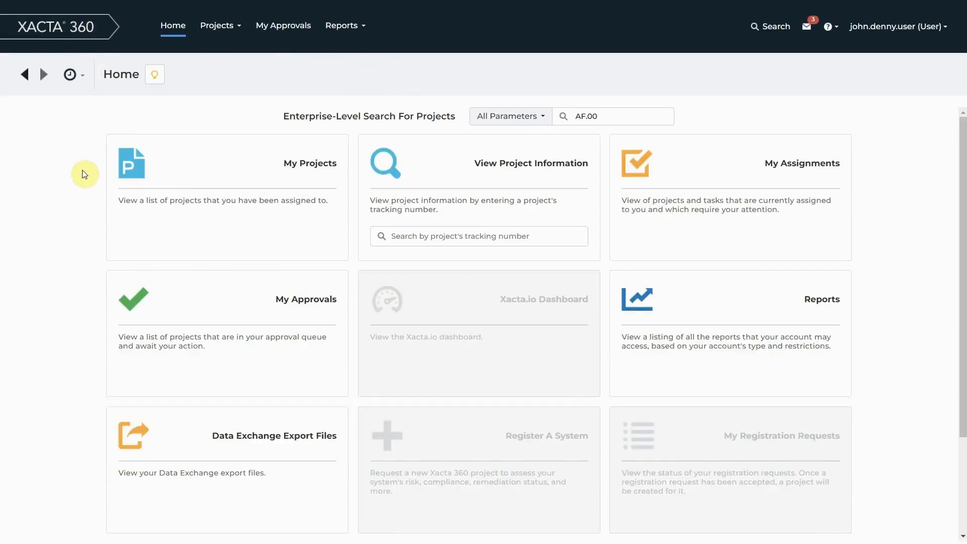
left_click(220, 28)
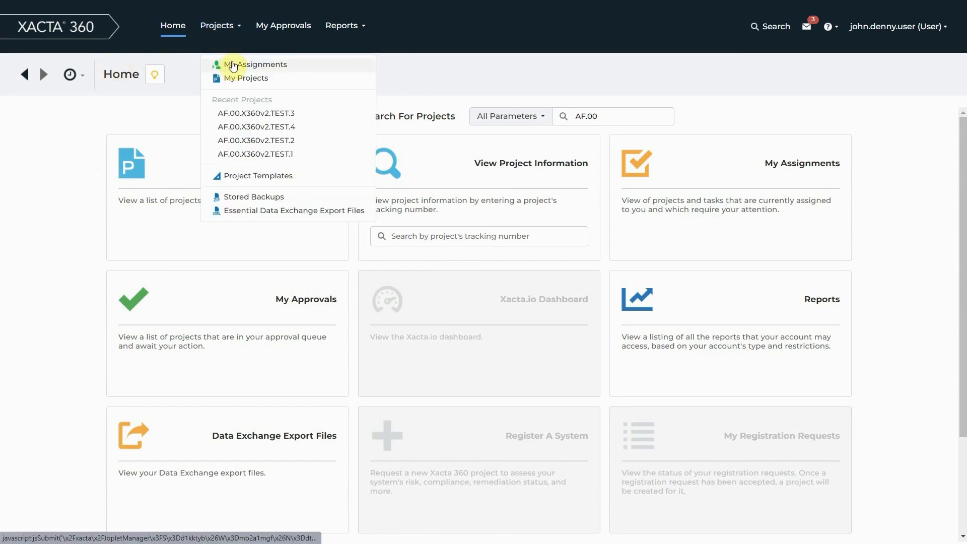
left_click(225, 82)
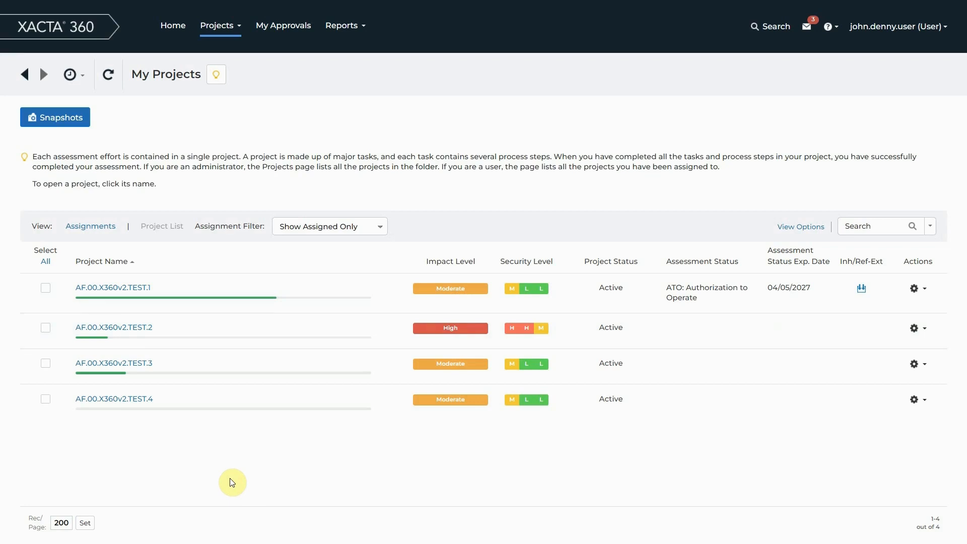
left_click(896, 31)
left_click(889, 92)
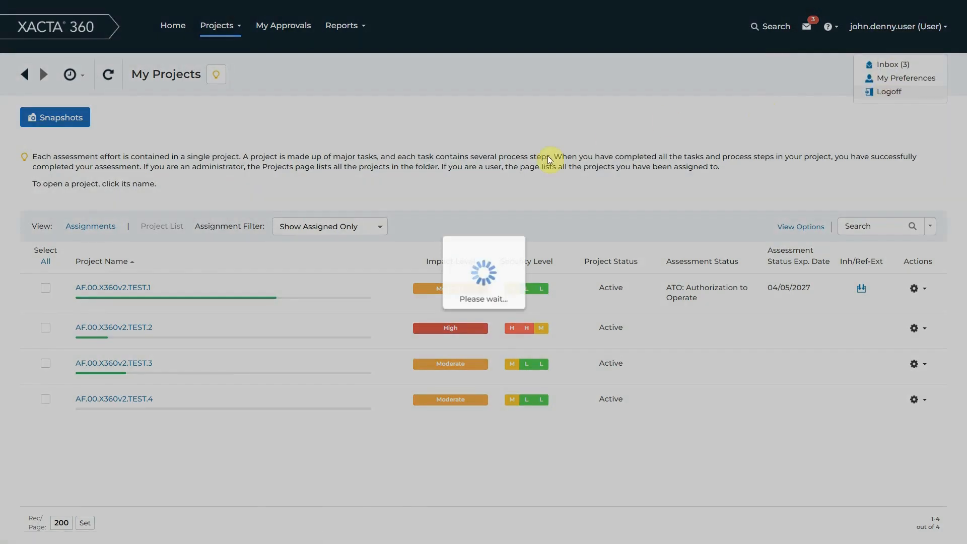